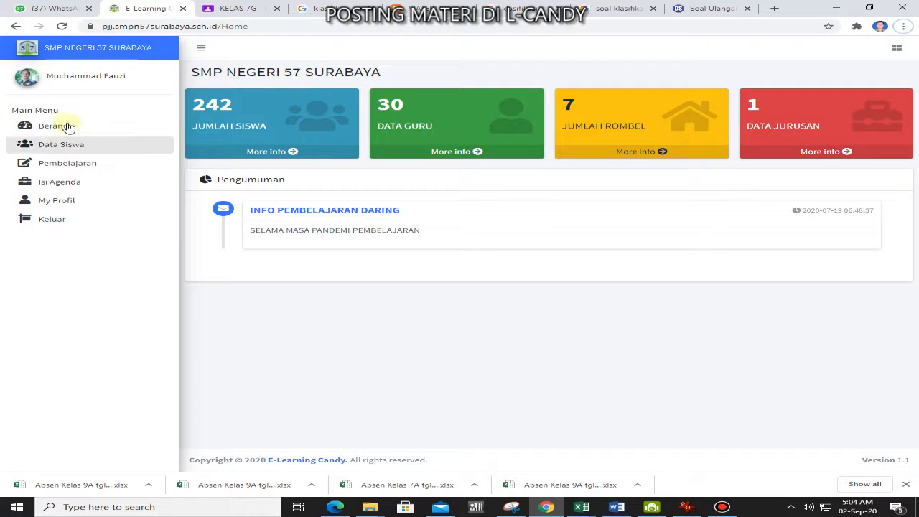
- Open the class 7G IPA course in Pembelajaran and start adding a new Materi entry
click(60, 168)
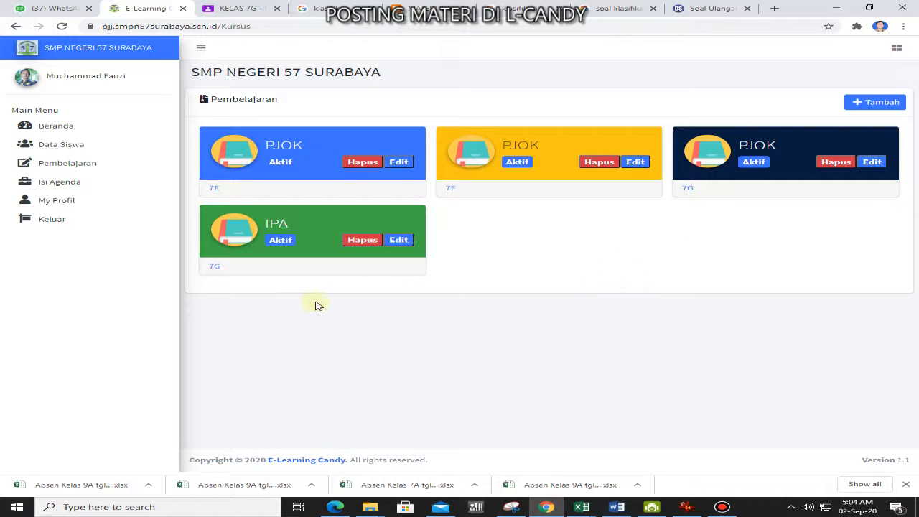
click(284, 225)
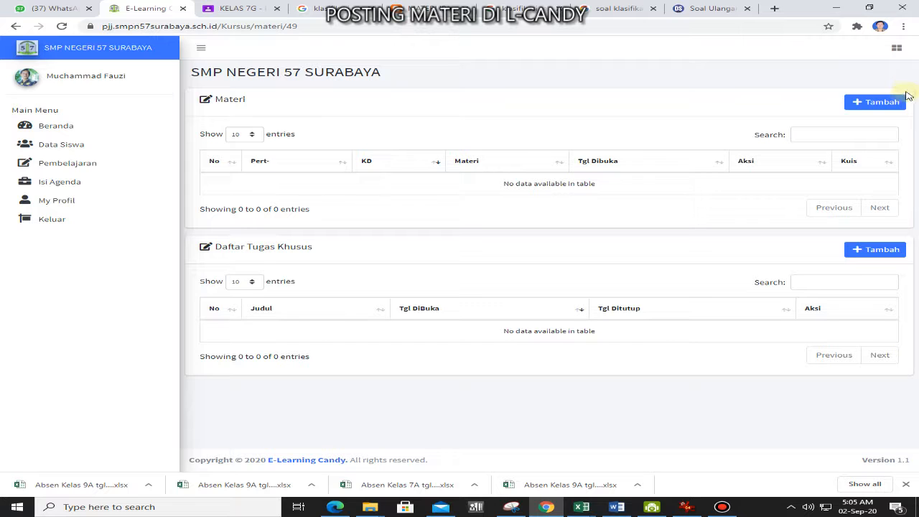
click(879, 110)
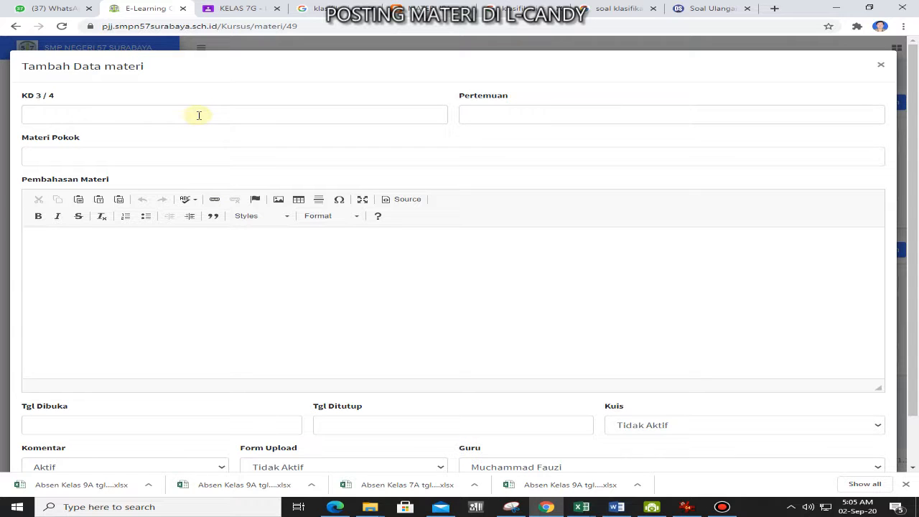
- Enter "3.1 Klaisifikasi Makhluk Hidup" as the KD 3 / 4 of the new material
click(66, 112)
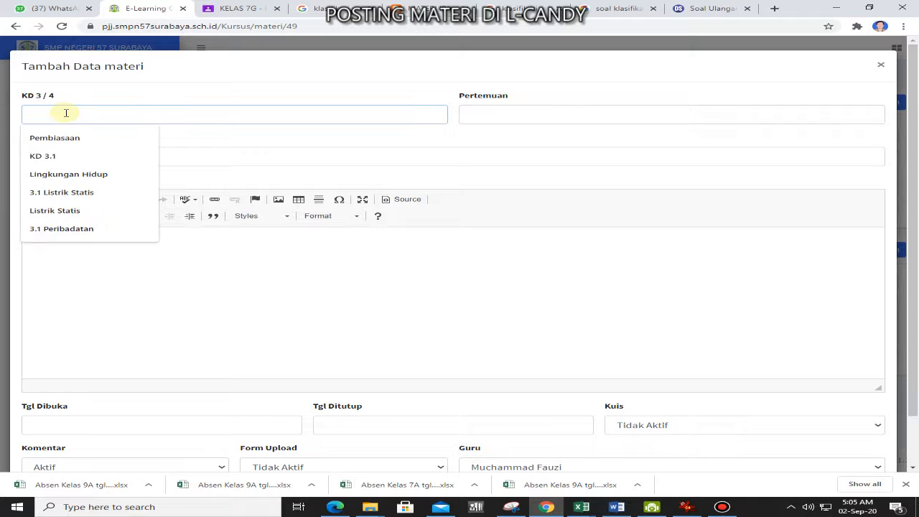
text(3.1)
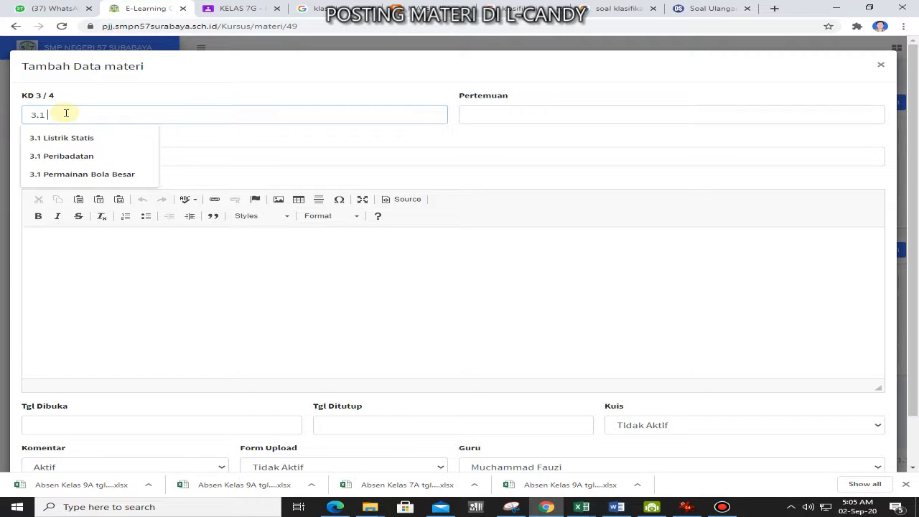
text( k)
key(BackSpace)
text(KL)
key(BackSpace)
key(BackSpace)
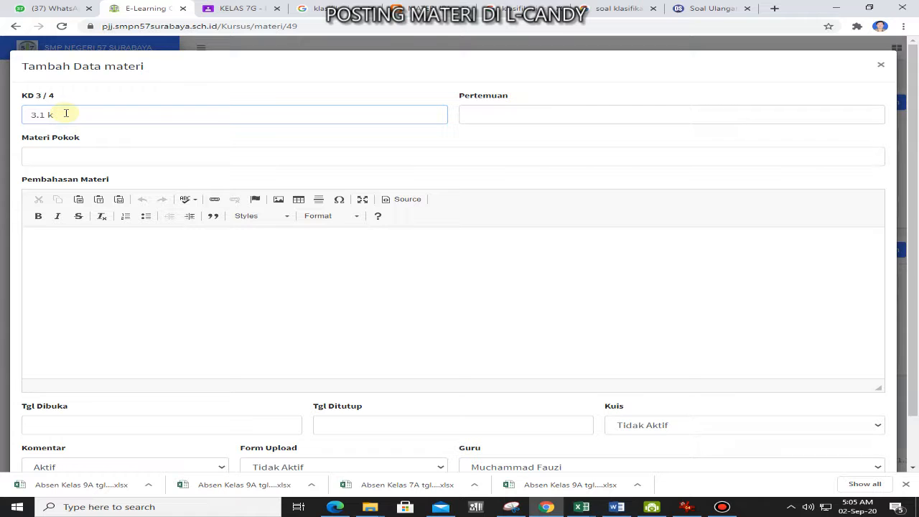
text(Klasifikasi Makhluk )
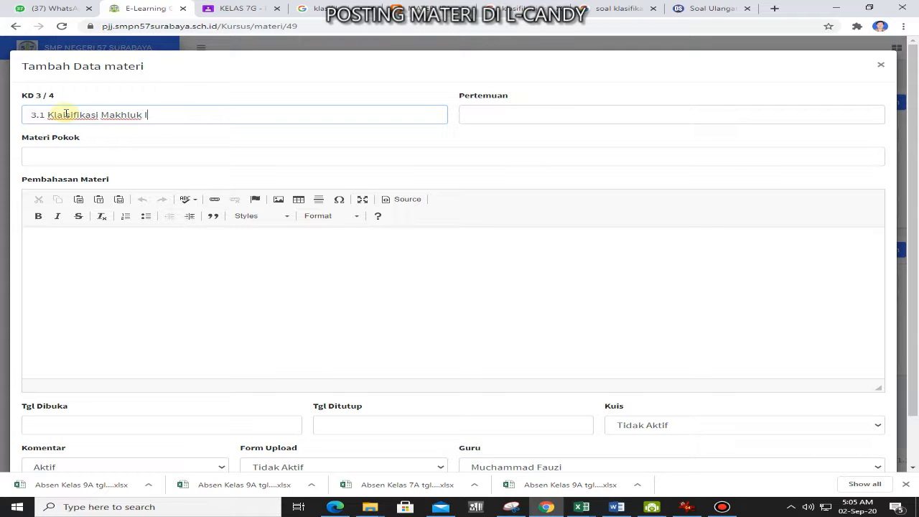
text(Hidup)
- Set Pertemuan to 9 and Materi Pokok to "Taksonomi"
click(534, 120)
text(9)
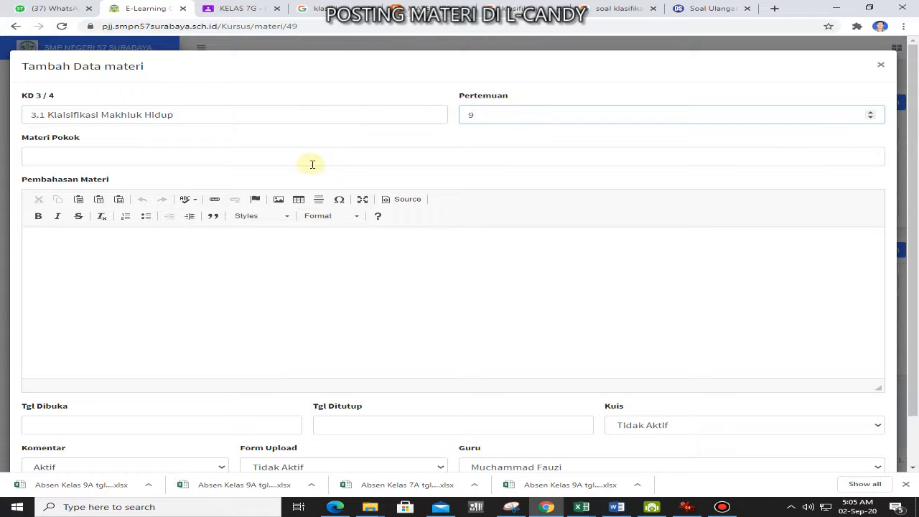
click(311, 159)
text(Taksonomi)
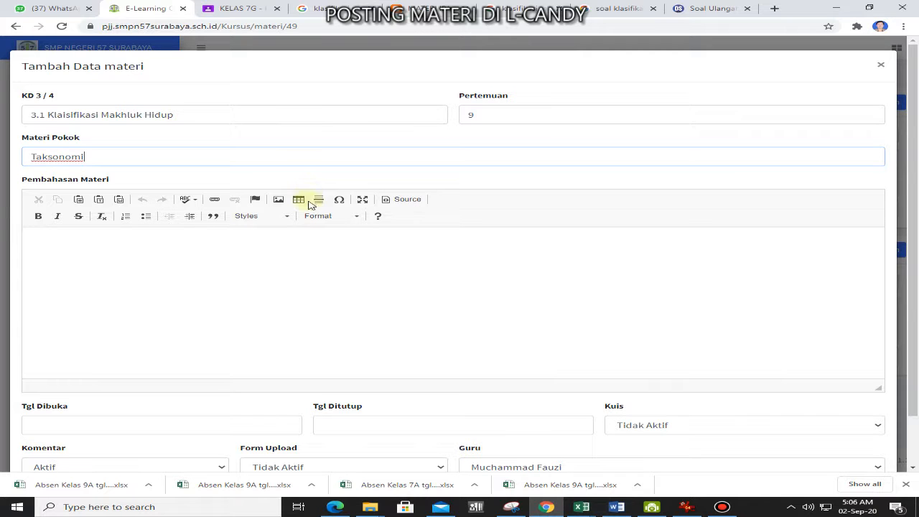
- Copy the text of the "Materi IPA Kelas 7" blog article, from its title through the paragraph introducing the five kingdoms
click(283, 253)
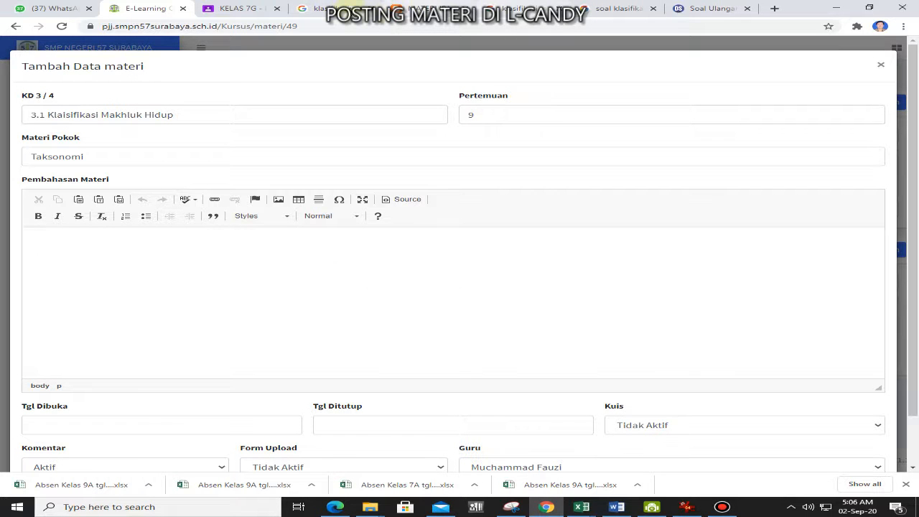
click(344, 11)
click(423, 10)
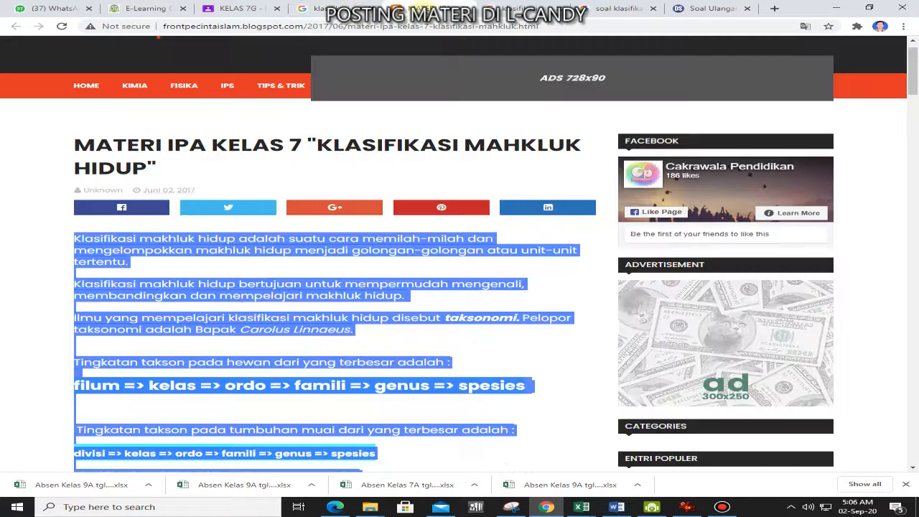
click(273, 178)
scroll(315, 207, down, 1)
scroll(314, 208, down, 3)
scroll(313, 219, up, 2)
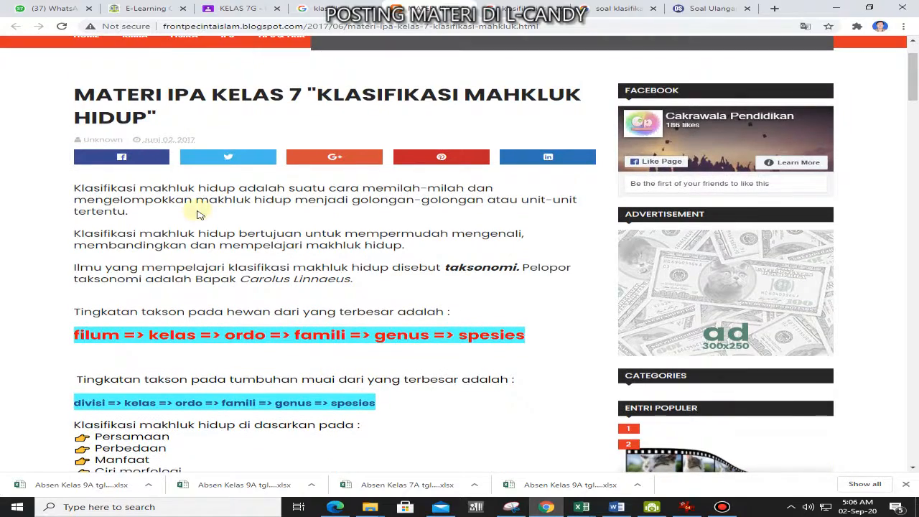
scroll(194, 207, down, 1)
drag(66, 142, 359, 191)
key(ctrl+c)
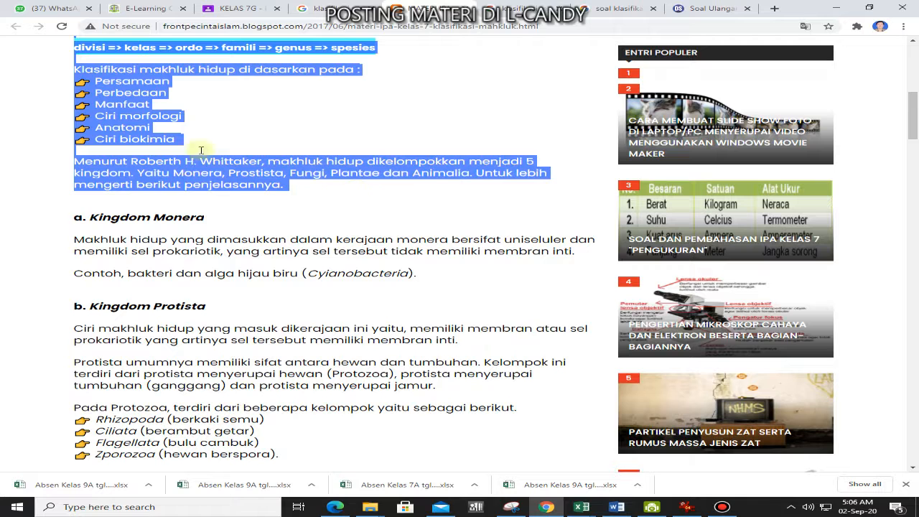
right_click(111, 92)
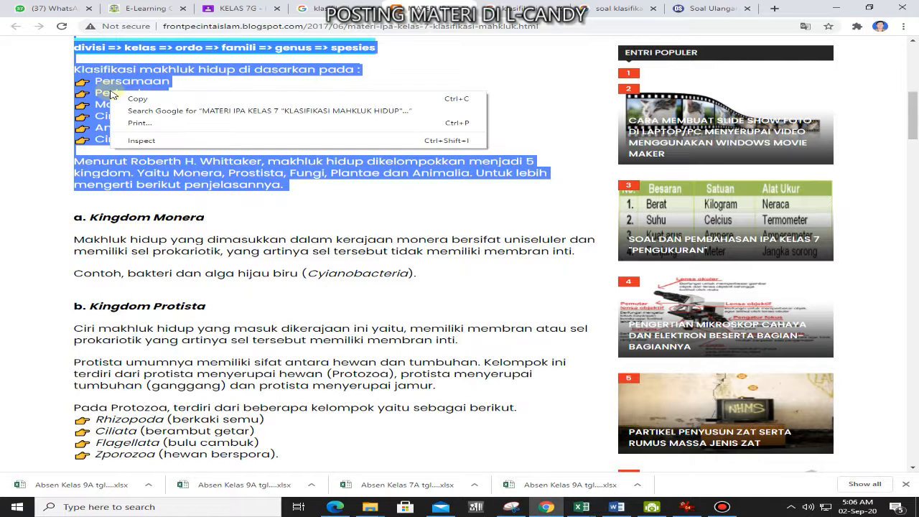
click(143, 98)
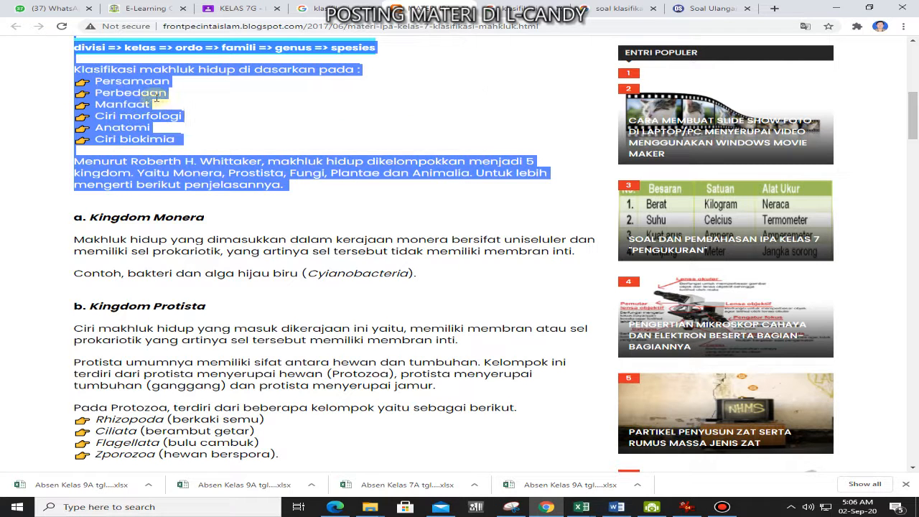
- Paste the copied article text into Pembahasan Materi of the new material form
click(154, 9)
click(81, 252)
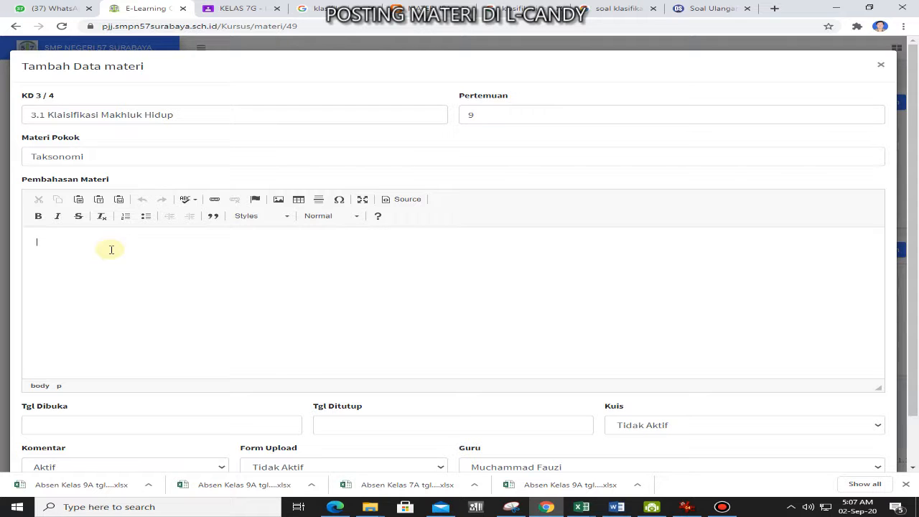
key(ctrl+v)
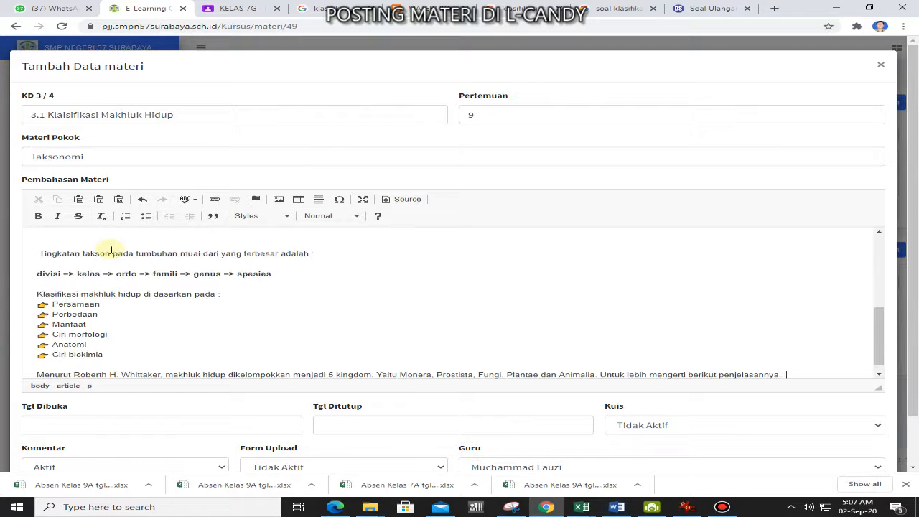
- Delete the author and date line with the anchor flag below the pasted title, and start the body text on a separate line
scroll(155, 310, up, 6)
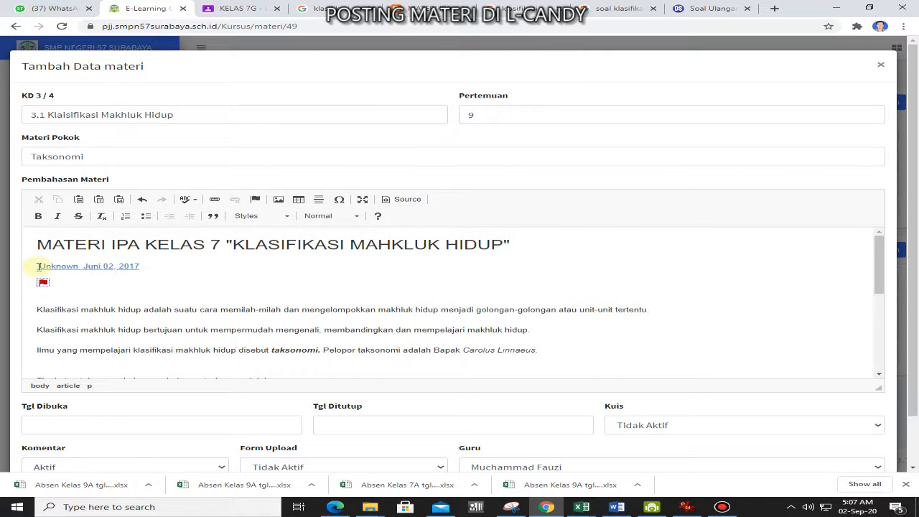
drag(37, 267, 61, 287)
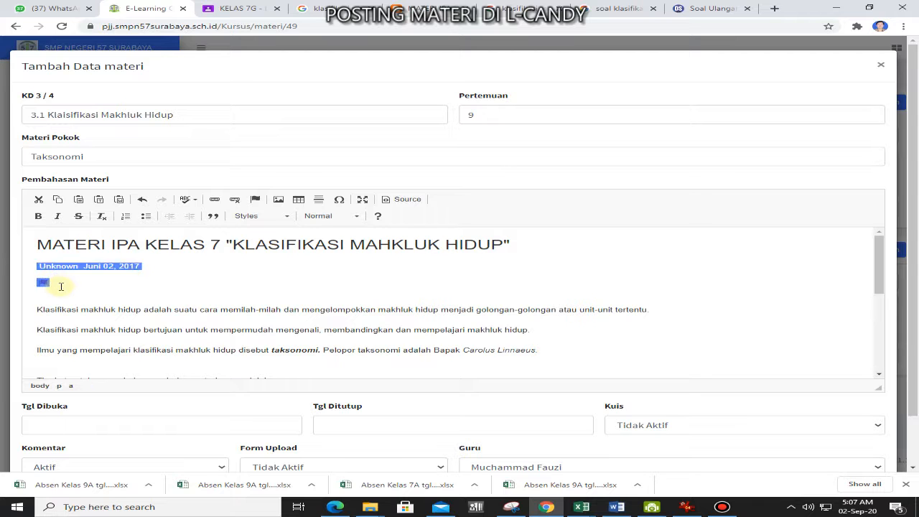
key(Delete)
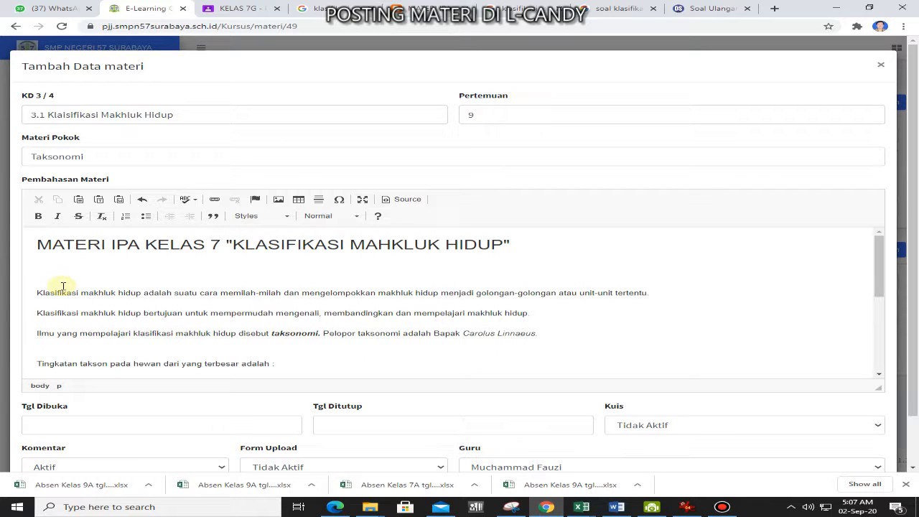
key(BackSpace)
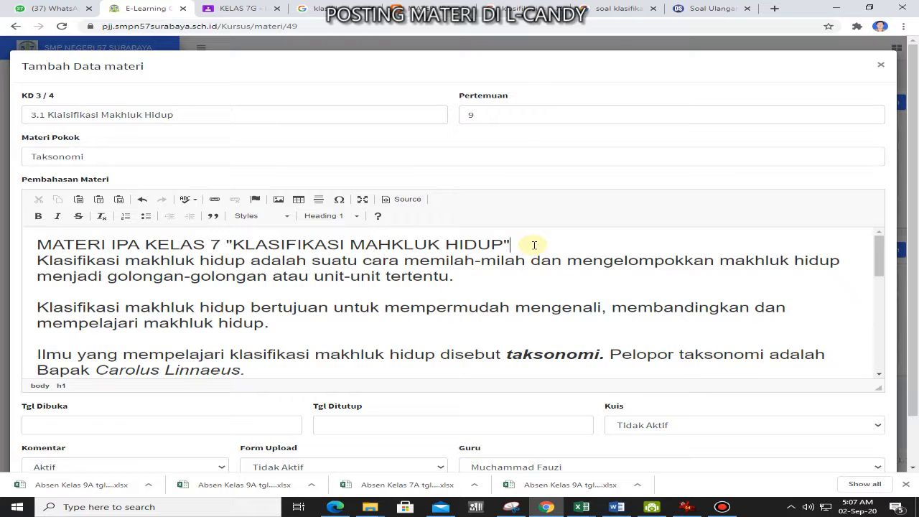
key(Return)
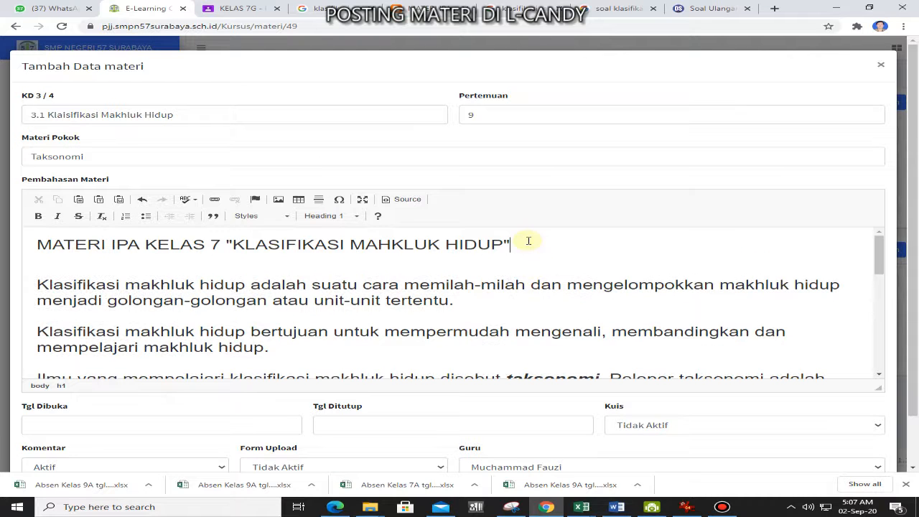
- Add an empty line after the last paragraph of the pasted lesson text
scroll(225, 280, down, 5)
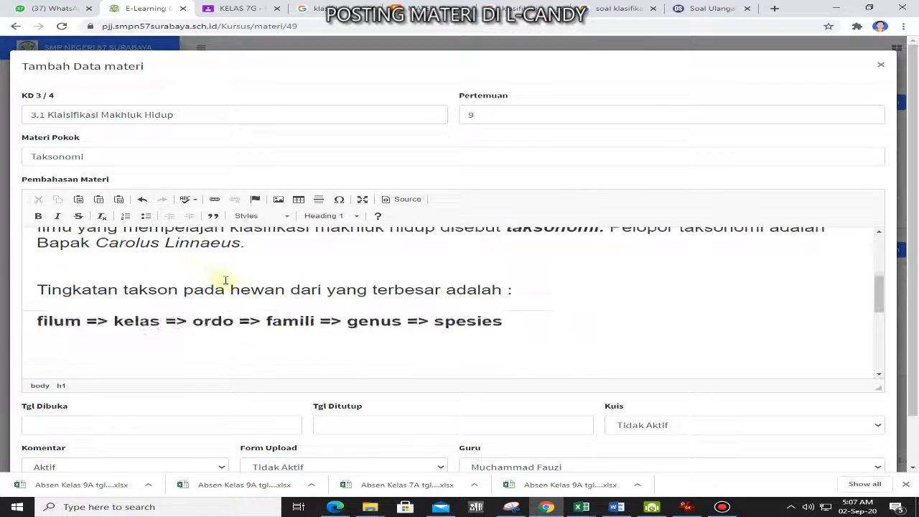
scroll(225, 280, down, 2)
scroll(224, 296, up, 4)
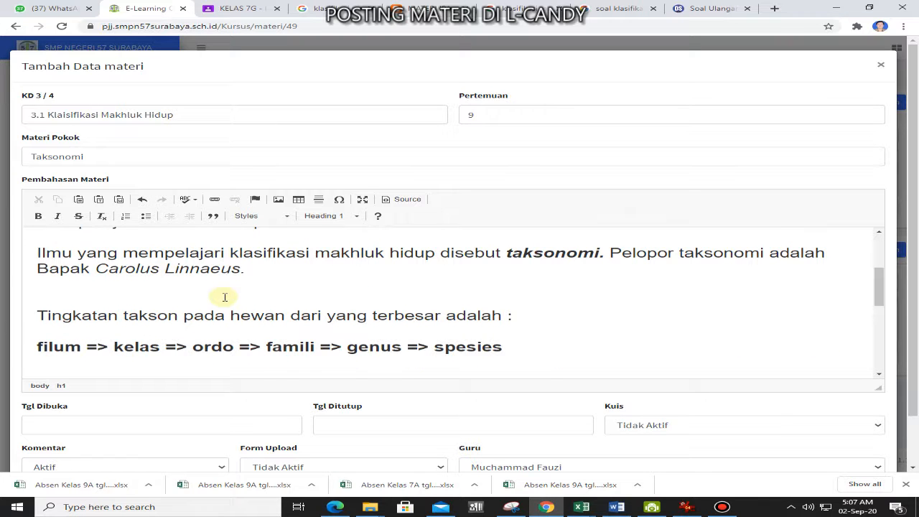
scroll(230, 295, down, 5)
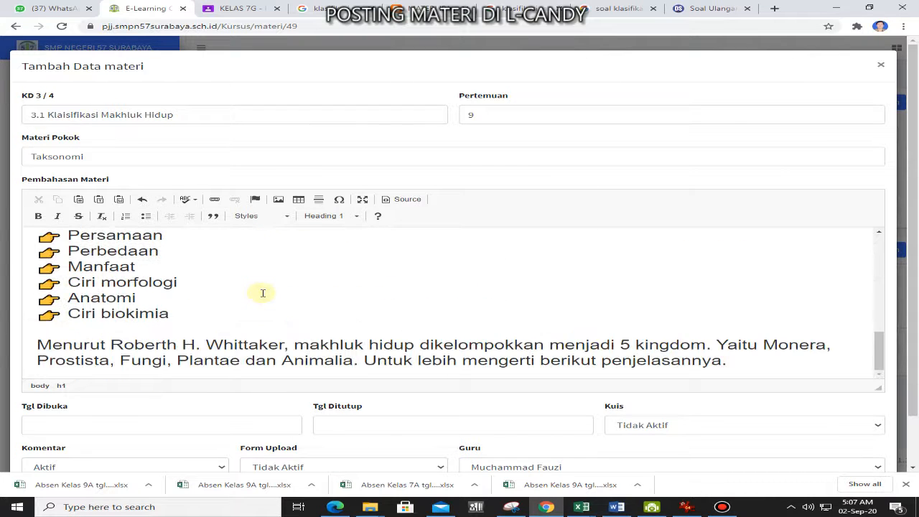
scroll(230, 291, down, 1)
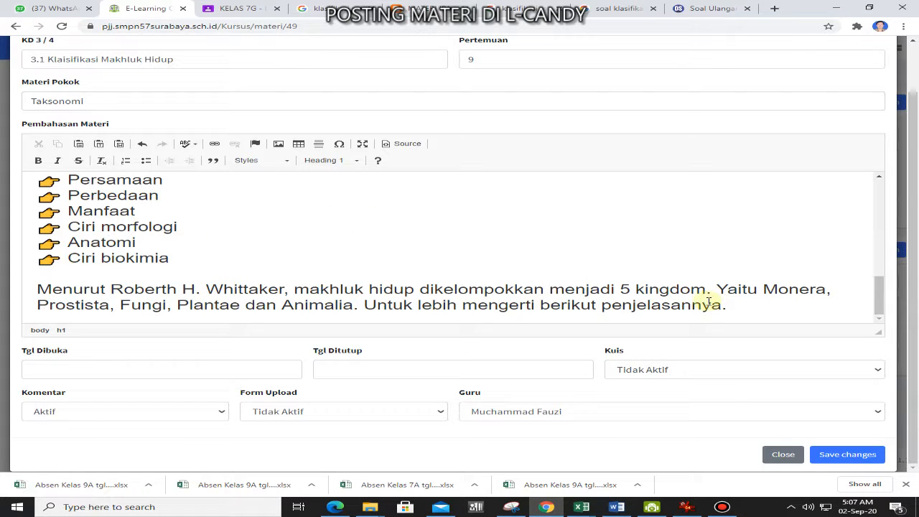
click(746, 310)
key(Return)
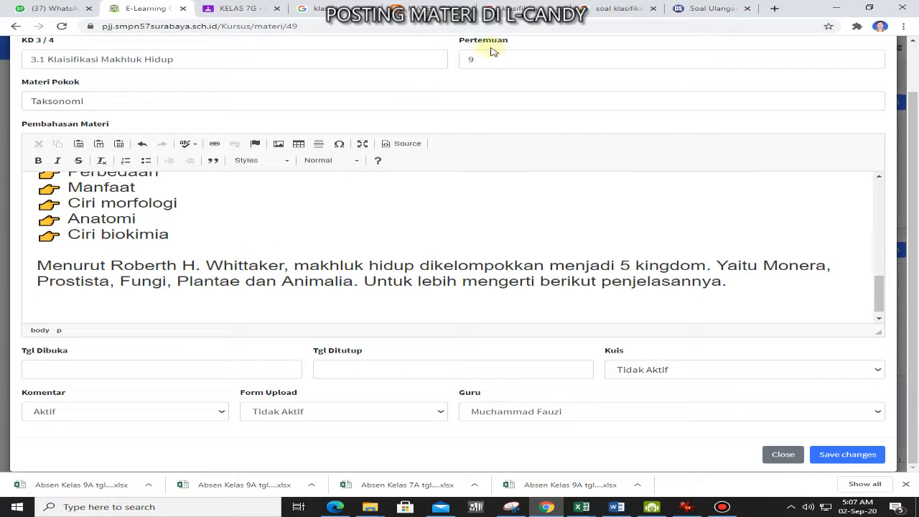
- Copy the "Klasifikasi Makhluk Hidup" concept-map image by udinuri.blogspot.com from the Google image results
click(507, 20)
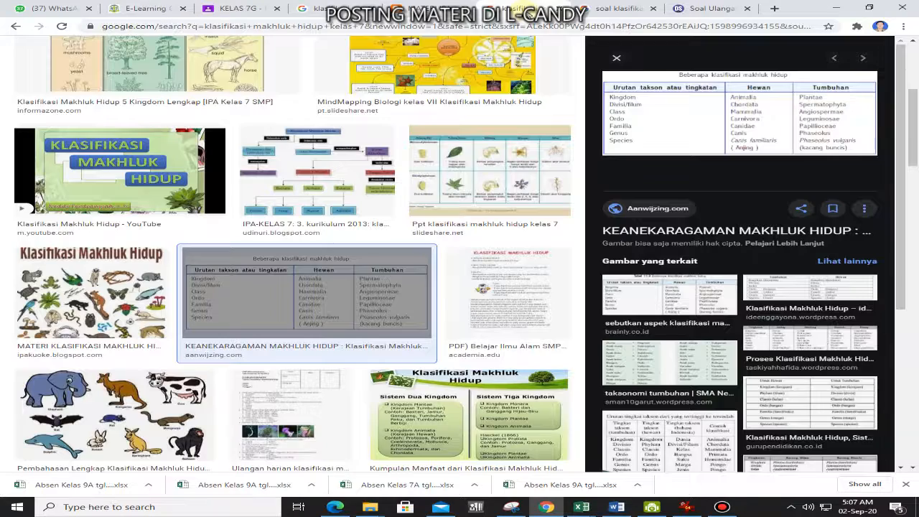
click(604, 12)
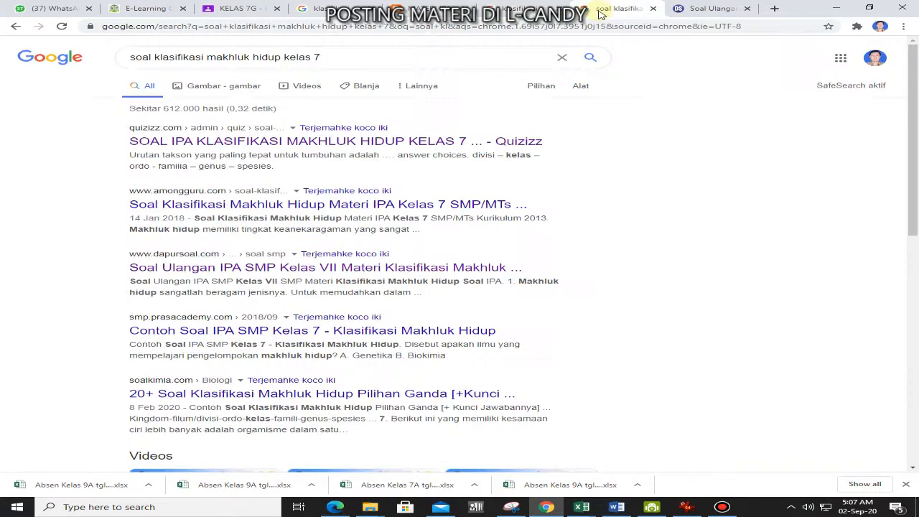
click(520, 9)
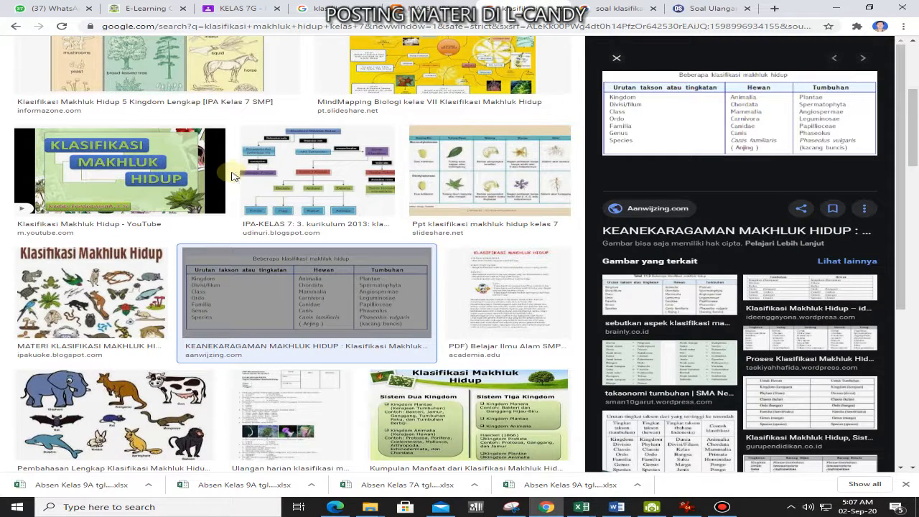
click(310, 171)
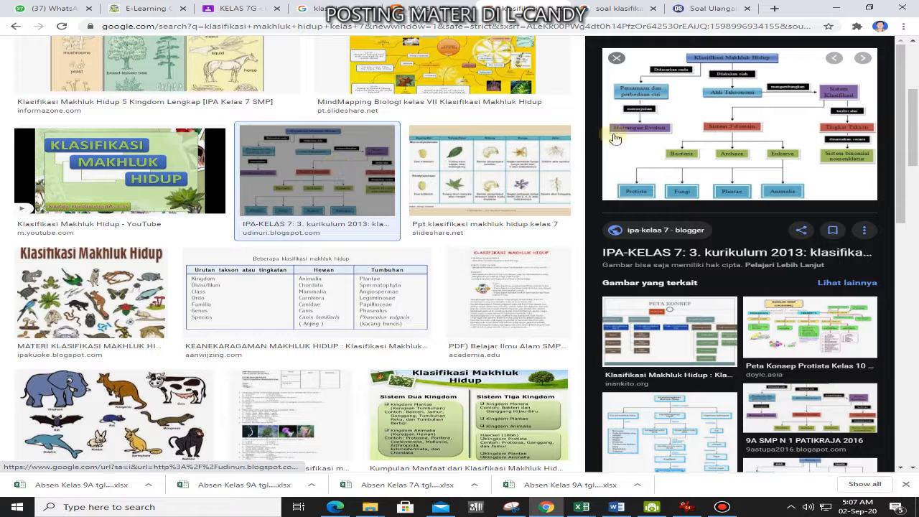
right_click(694, 94)
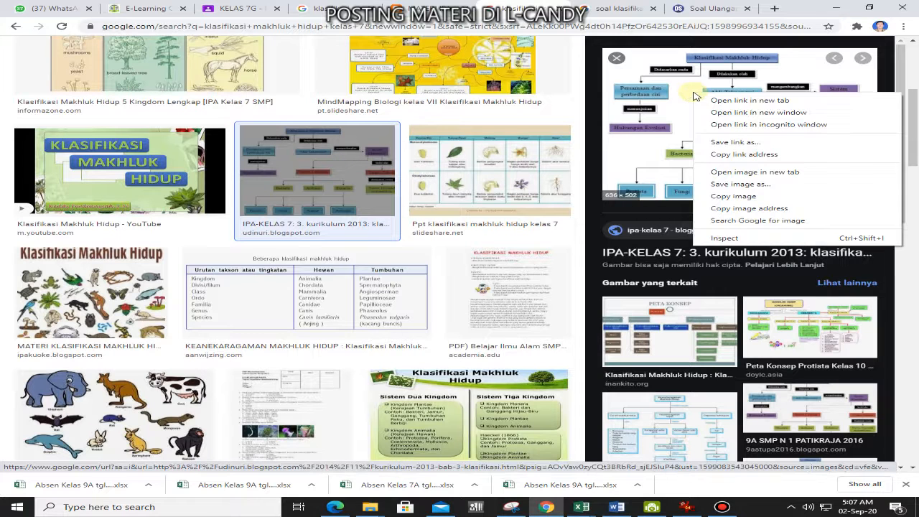
click(732, 196)
- Paste the concept-map image on the empty line at the end of Pembahasan Materi and select it
click(140, 9)
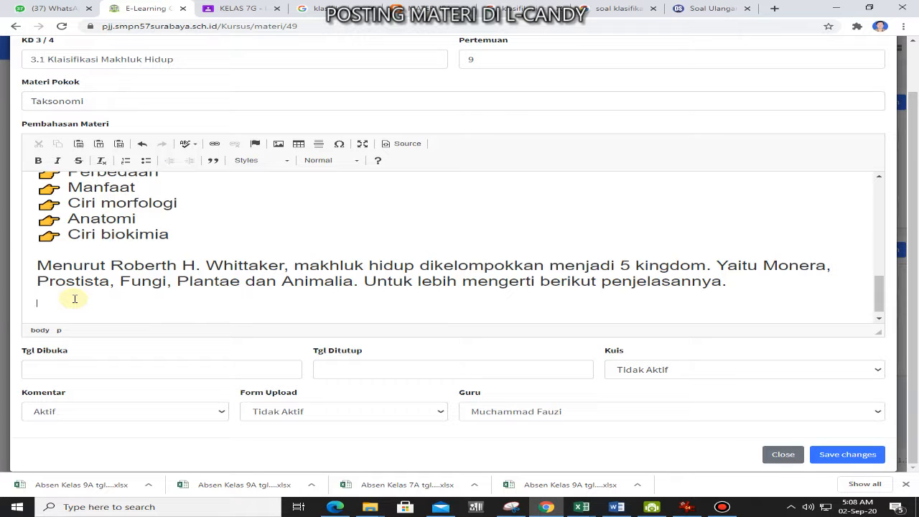
key(ctrl+v)
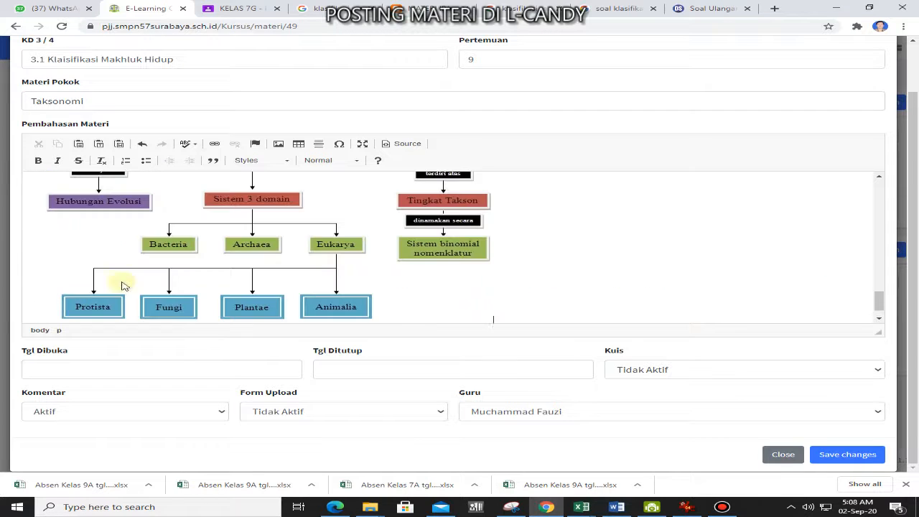
click(414, 304)
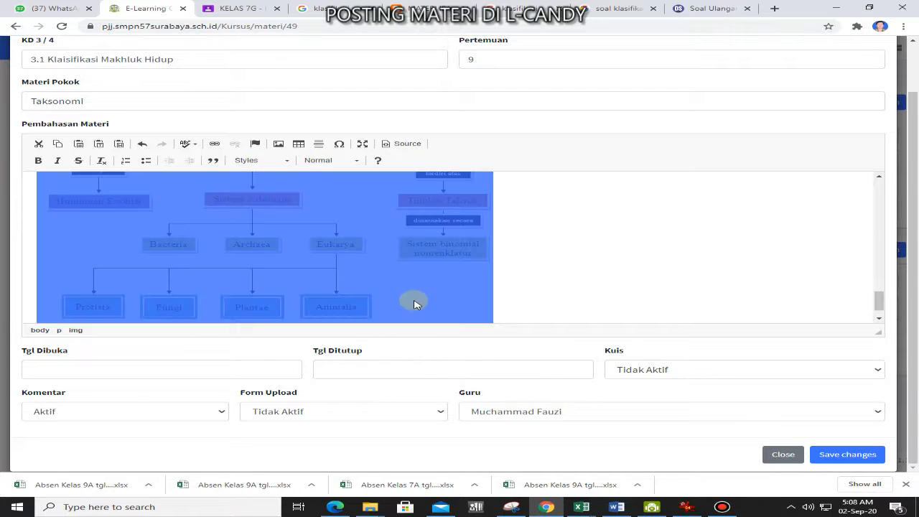
- Deselect the concept-map image, review the lesson text, and add an empty line below the image
click(568, 289)
scroll(287, 251, up, 3)
scroll(248, 244, up, 5)
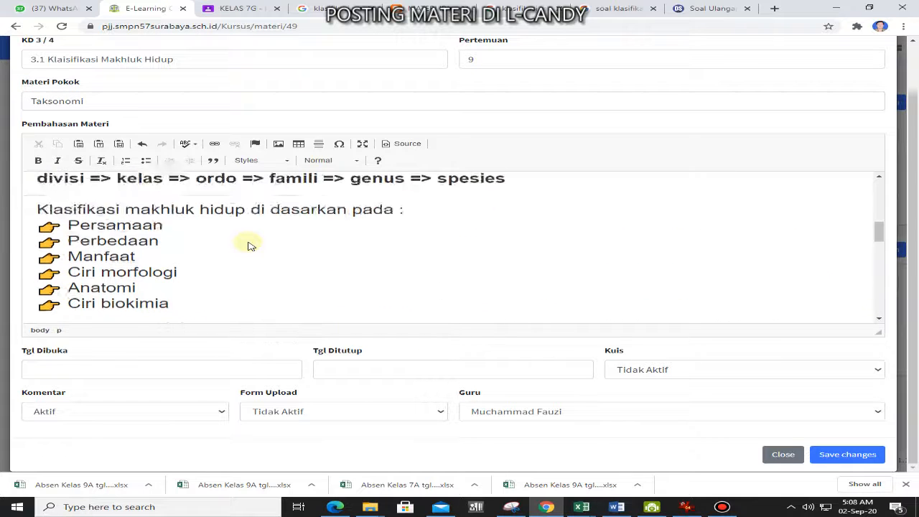
scroll(259, 242, down, 8)
scroll(266, 242, down, 1)
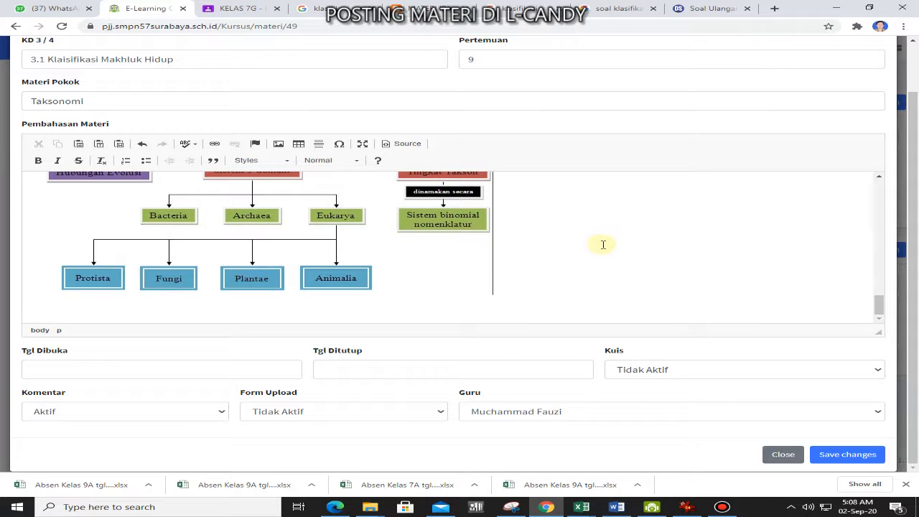
scroll(558, 244, down, 2)
scroll(558, 244, up, 2)
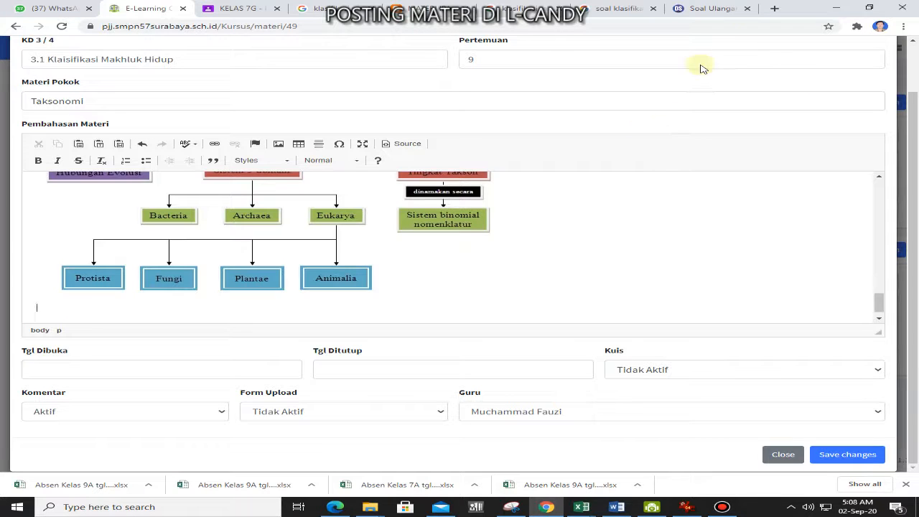
- Open YouTube in a separate browser tab
click(773, 8)
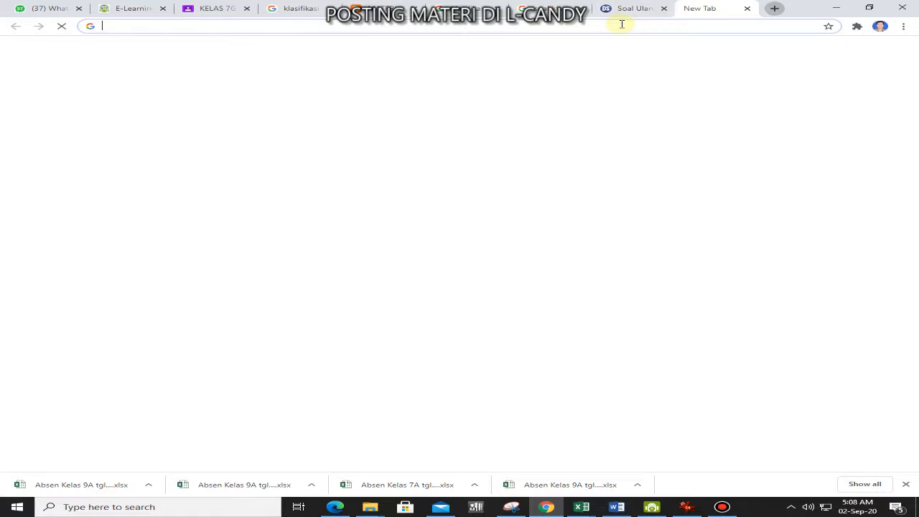
click(621, 24)
text(you)
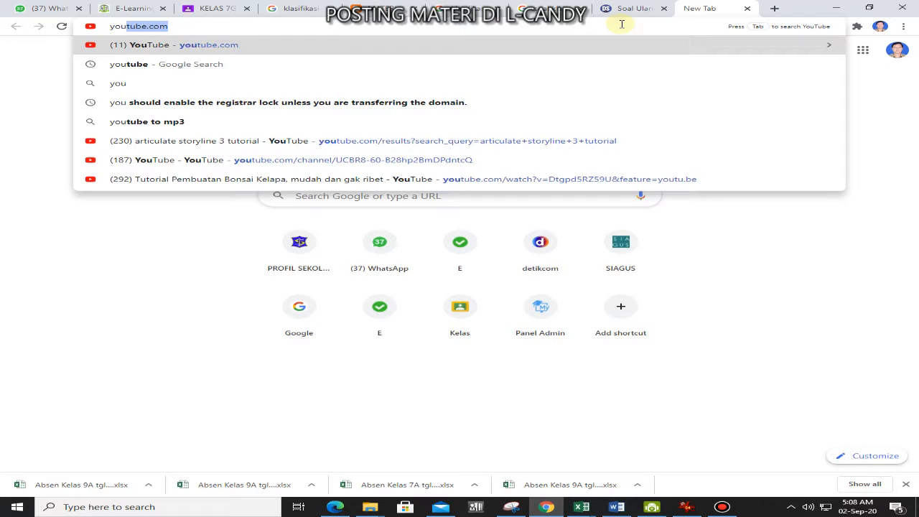
key(Return)
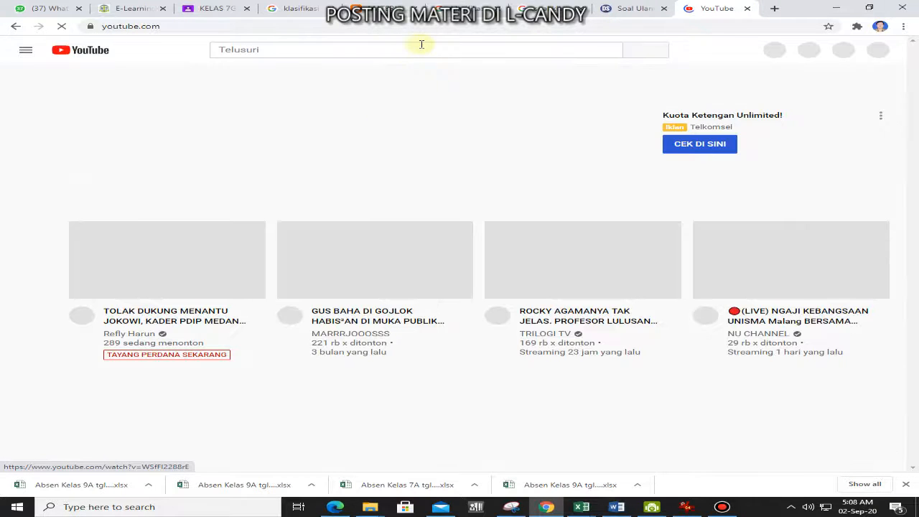
- Search YouTube for "klasifikasi makhluk hidup kelas 7"
click(416, 49)
text(kl)
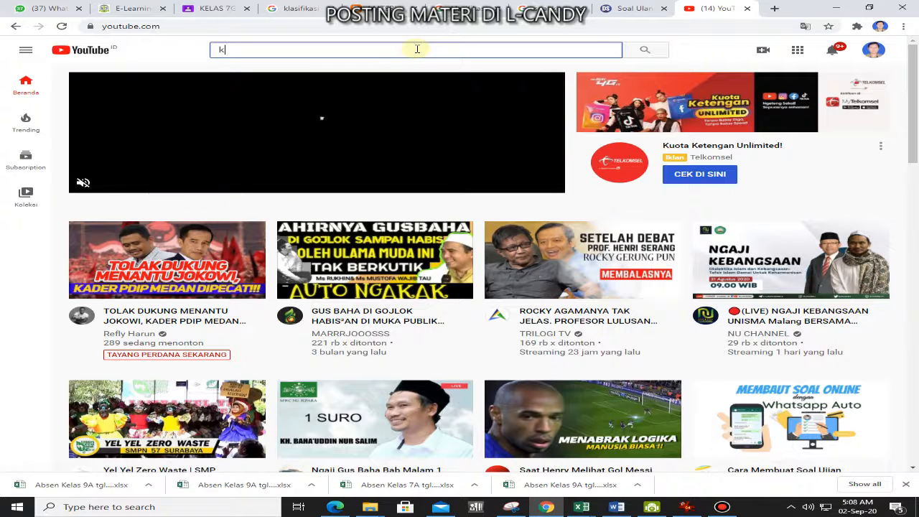
text(as)
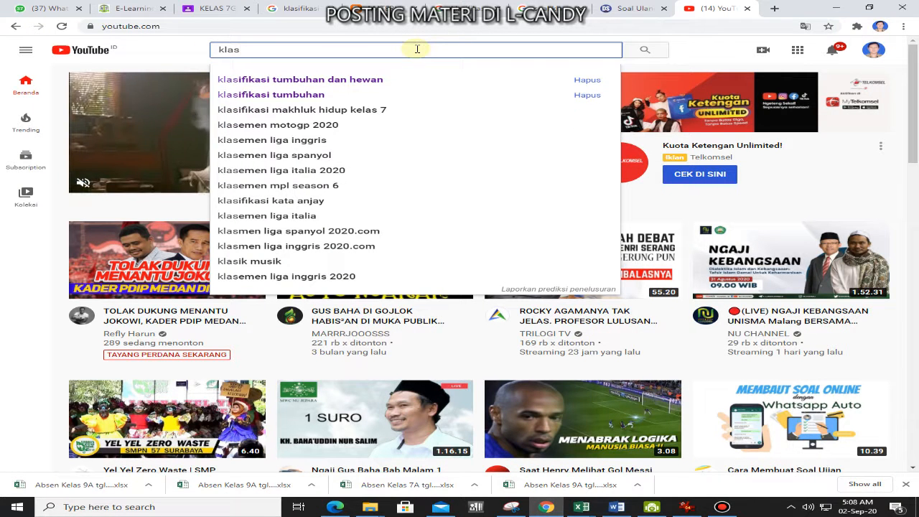
text(ifi)
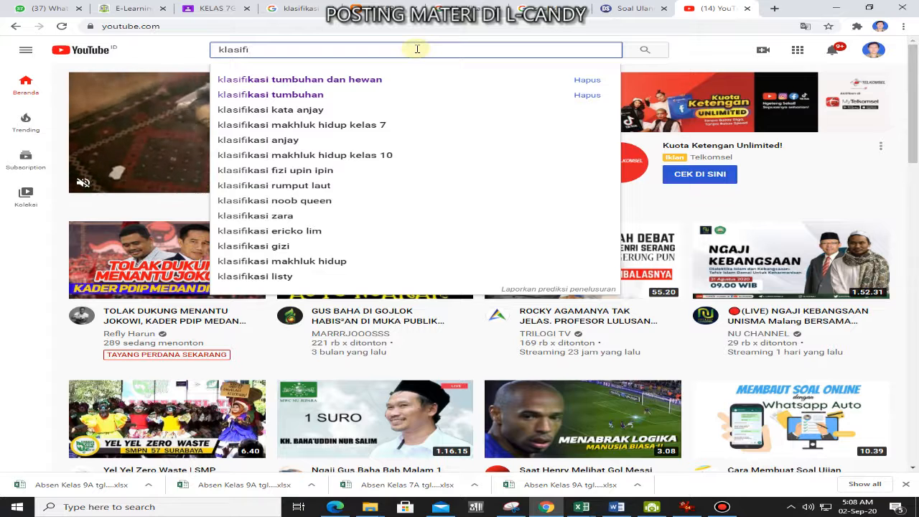
text(kasi makhluk h)
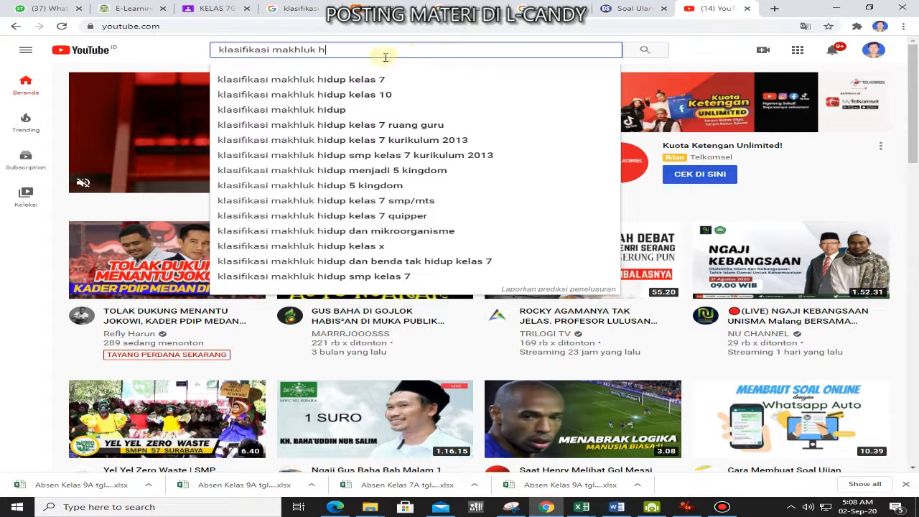
click(365, 80)
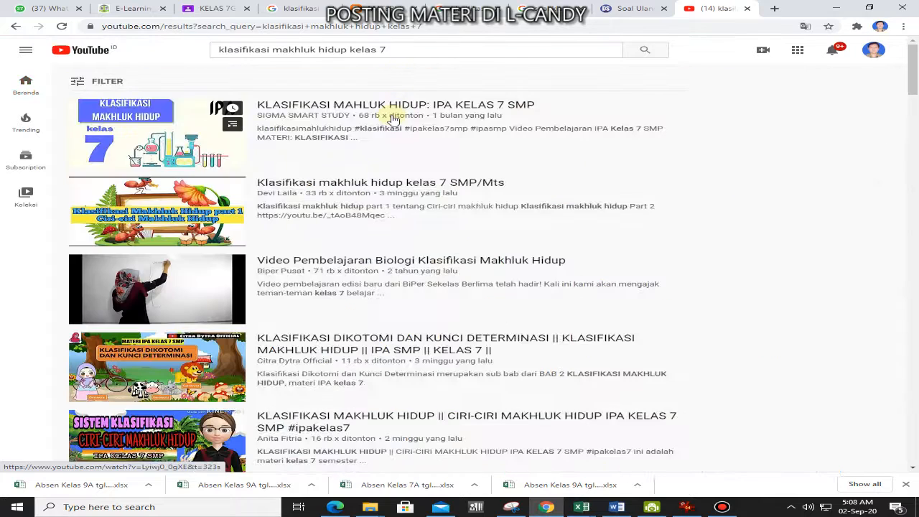
- Copy the address of the YouTube video "Klasifikasi makhluk hidup kelas 7 SMP/Mts" and return to the lesson form
click(375, 182)
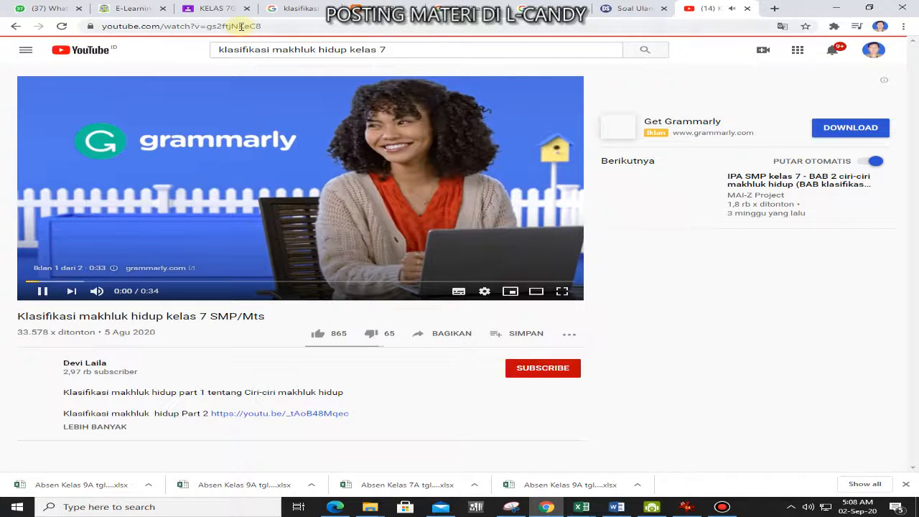
click(302, 30)
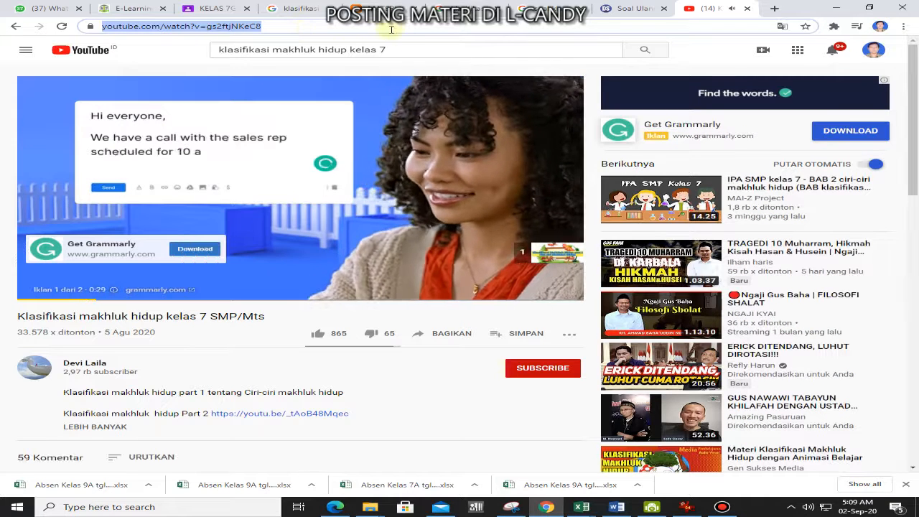
click(747, 10)
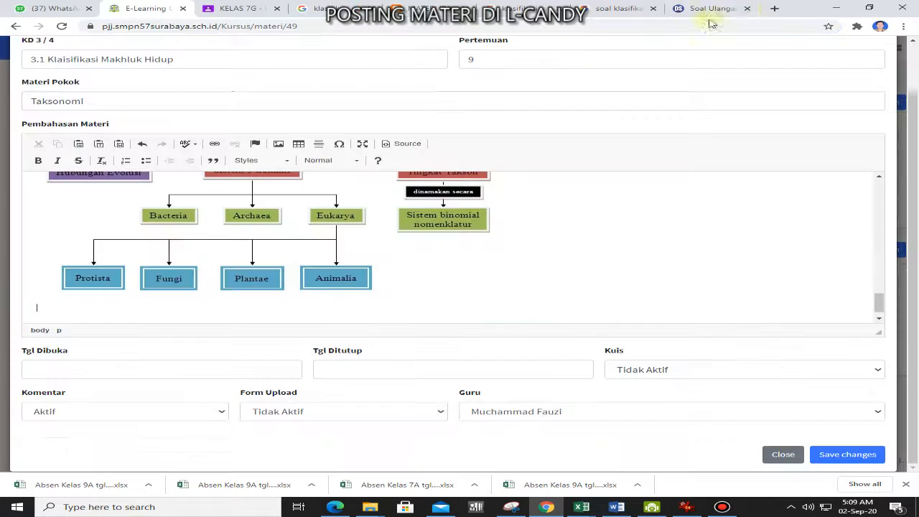
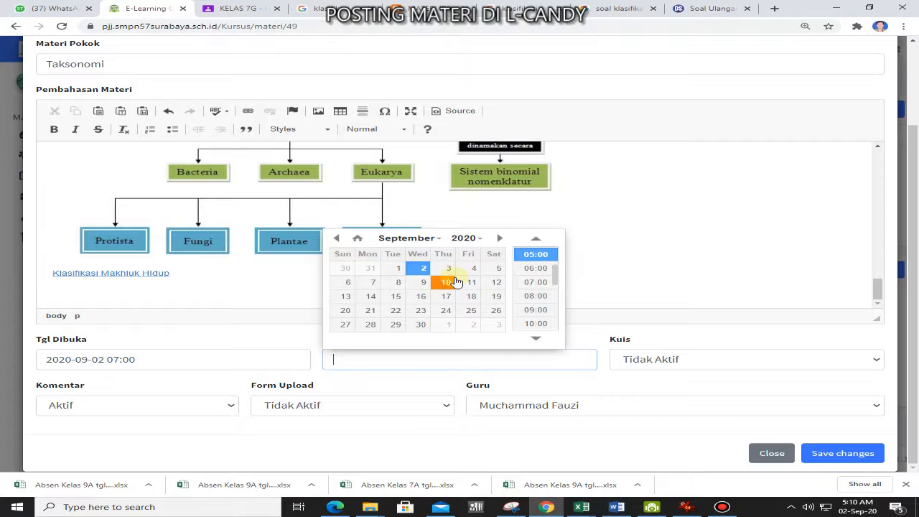
click(500, 238)
click(500, 238)
click(501, 239)
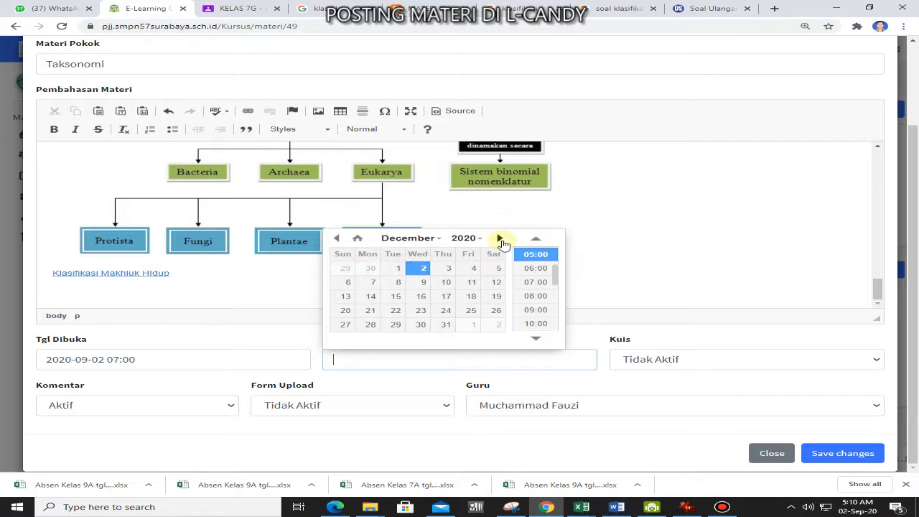
click(446, 326)
click(656, 281)
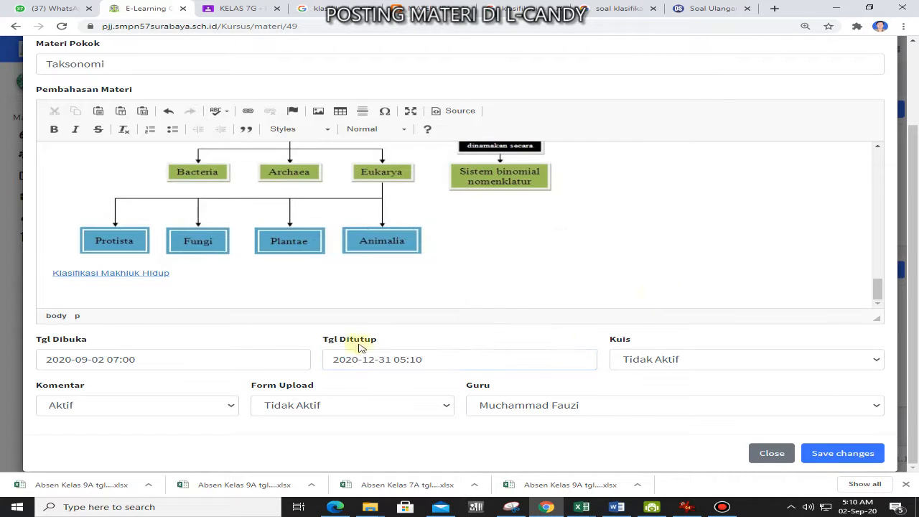
- Set Kuis to Aktif for the Taksonomi material
click(663, 357)
click(654, 390)
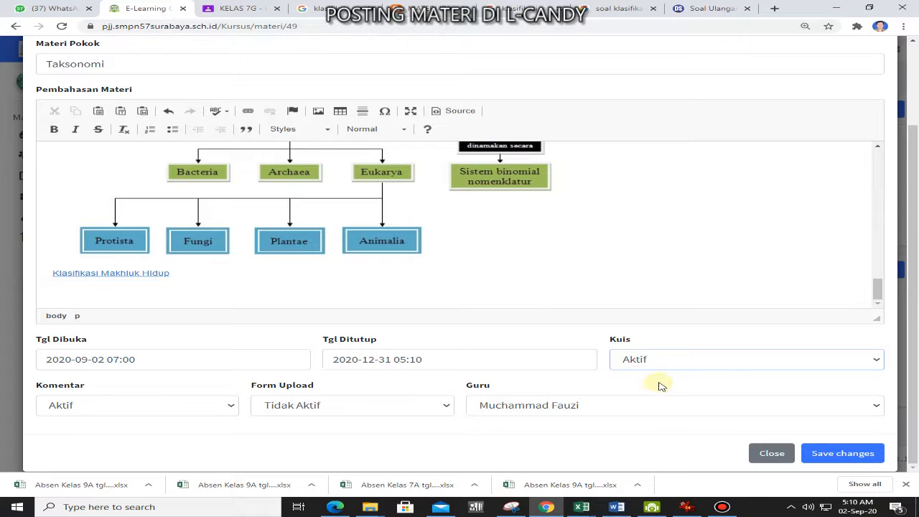
click(678, 367)
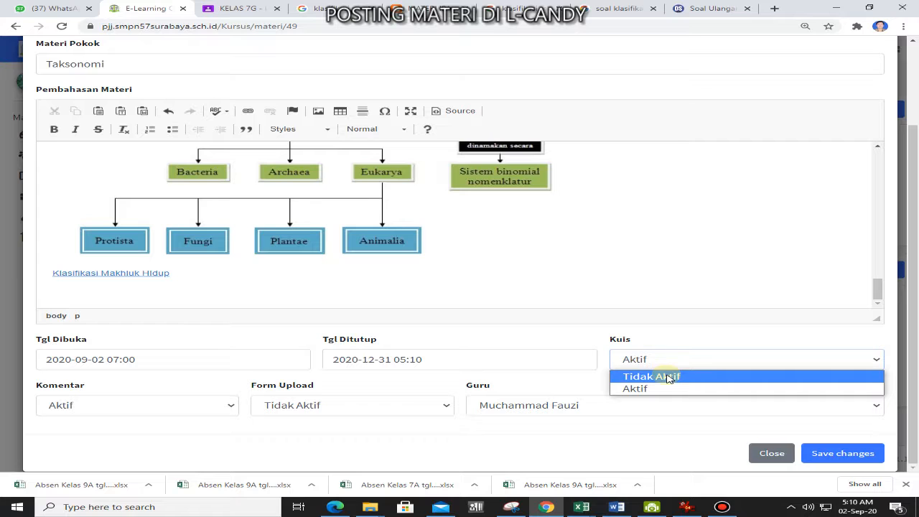
click(668, 377)
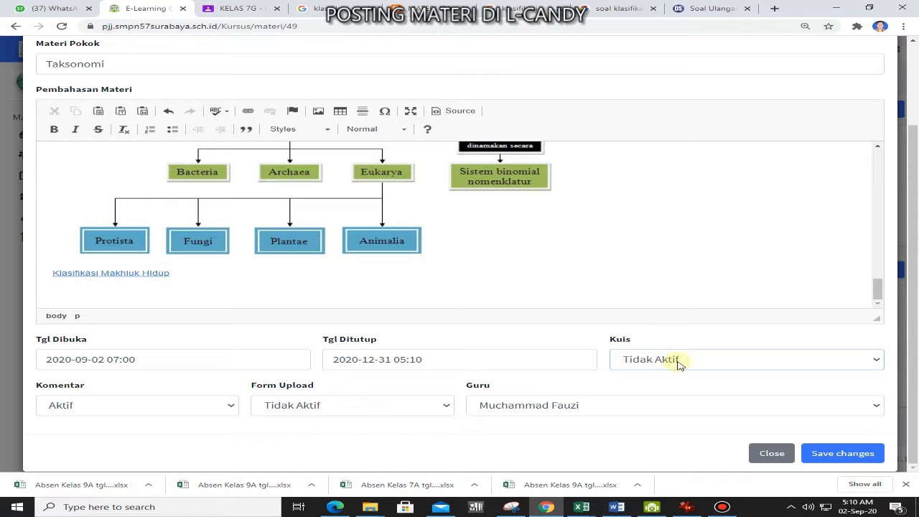
click(679, 364)
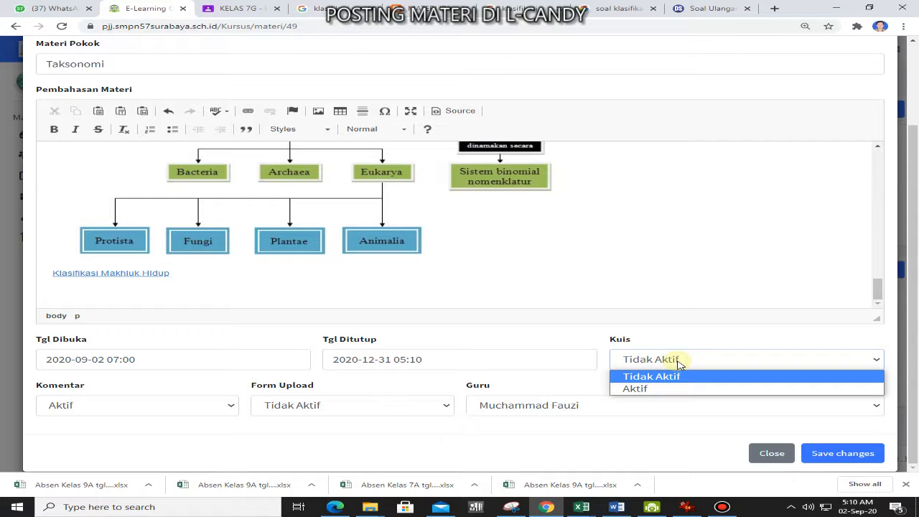
click(646, 388)
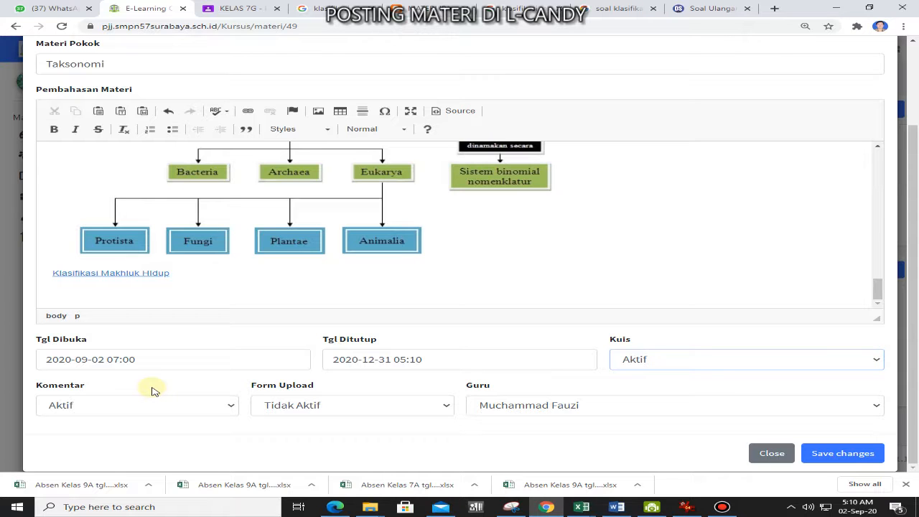
- Keep Komentar on Aktif and set Form Upload to Aktif
click(126, 410)
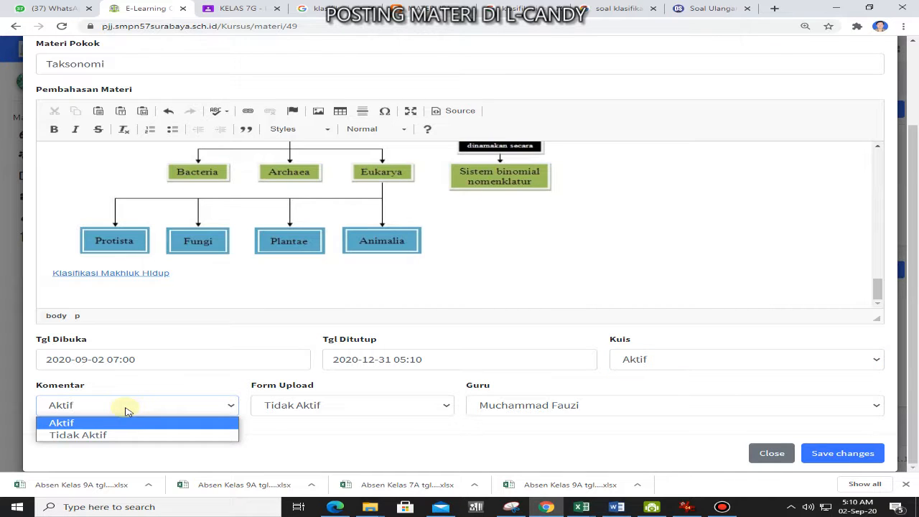
click(127, 410)
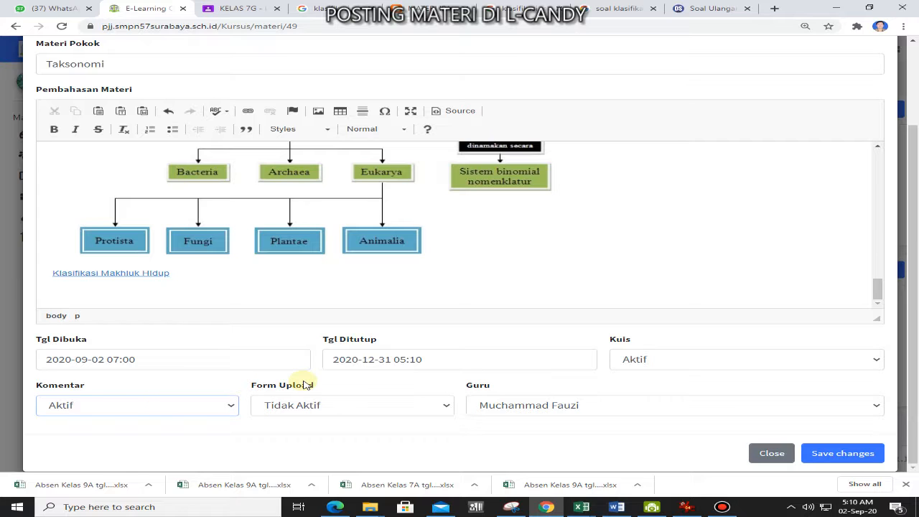
click(386, 410)
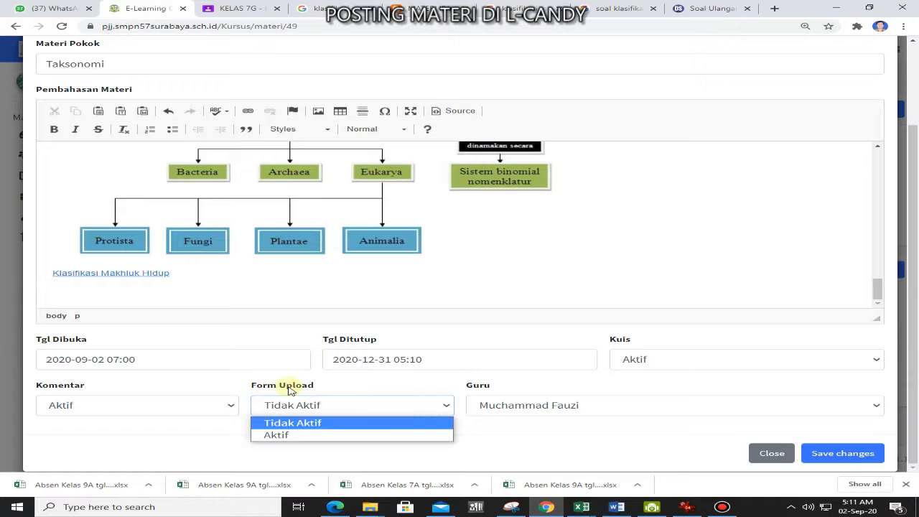
click(283, 435)
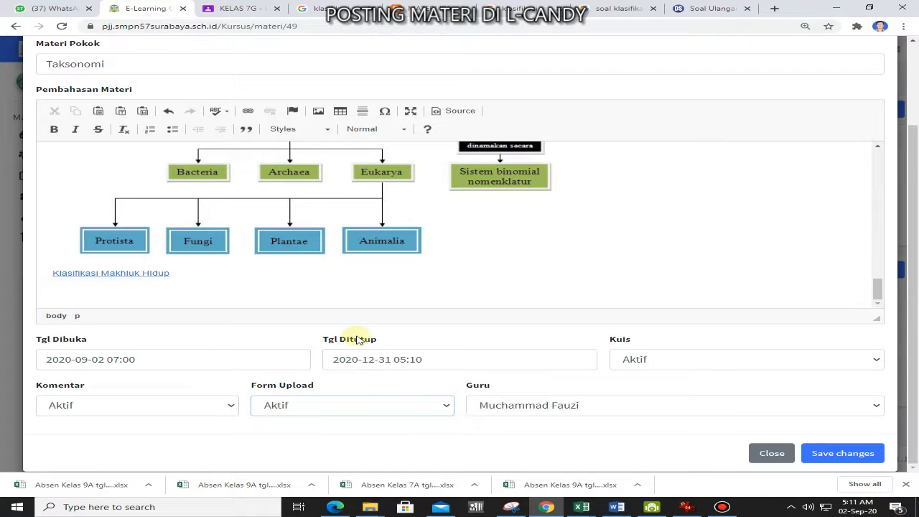
click(291, 408)
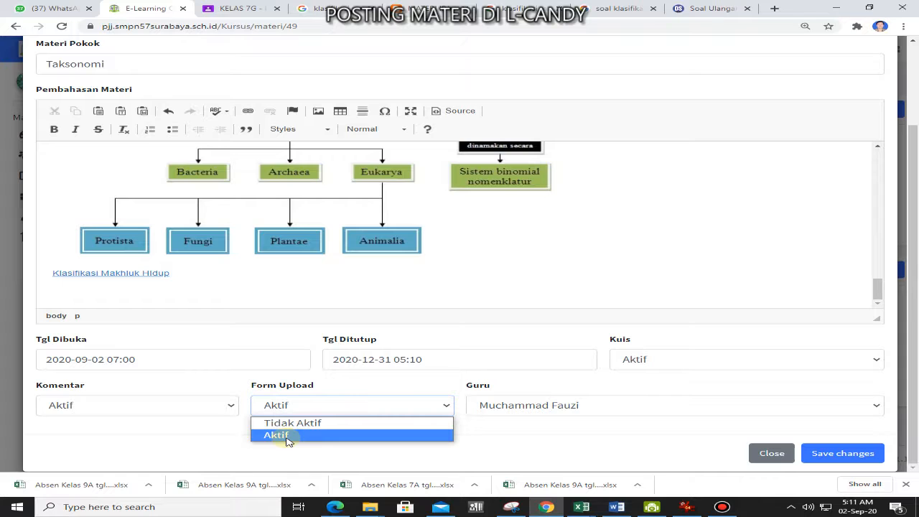
click(288, 437)
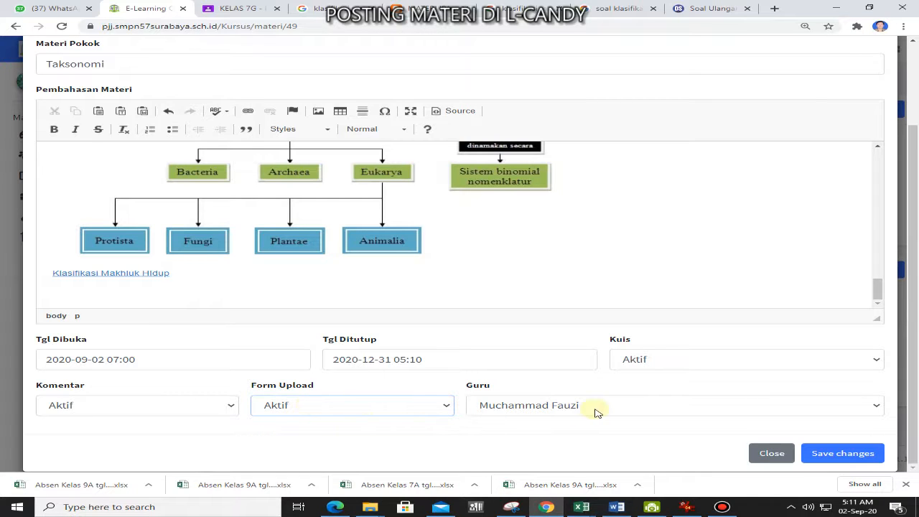
- Review the completed Tambah Data materi form and save the Taksonomi material
scroll(495, 318, up, 1)
scroll(500, 326, down, 1)
scroll(500, 327, up, 1)
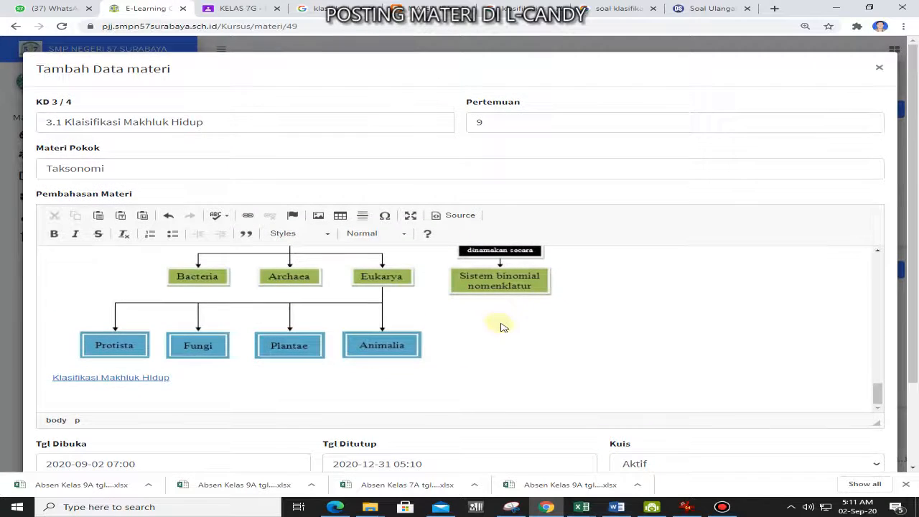
scroll(531, 302, down, 1)
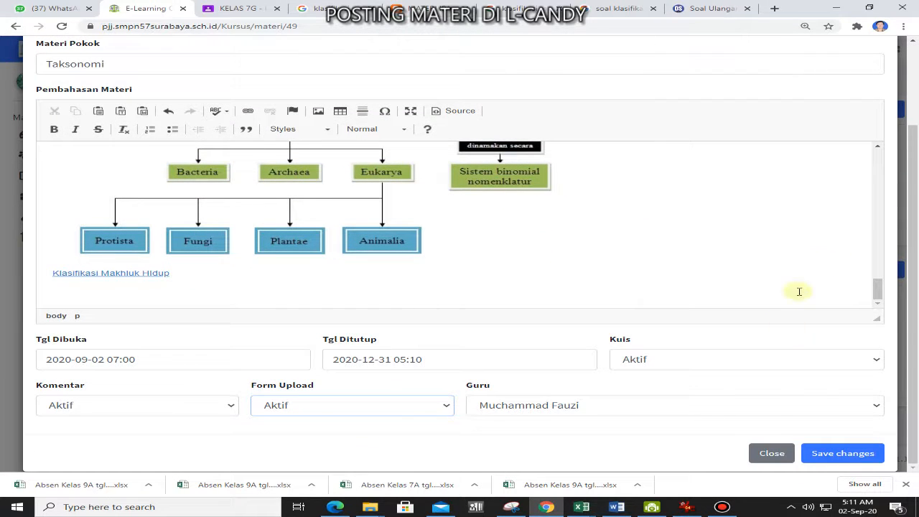
click(858, 459)
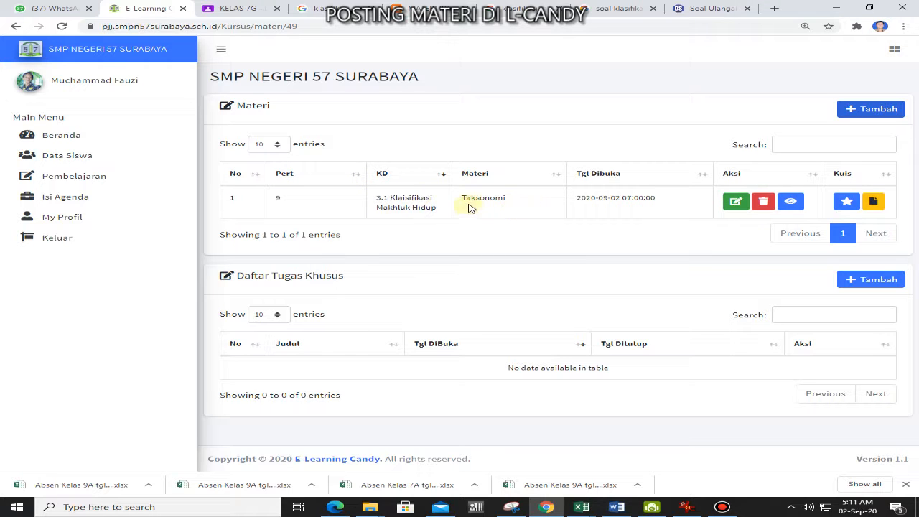
- Check the saved Taksonomi material's text in its edit form, close the form, and open the material's view page
click(739, 205)
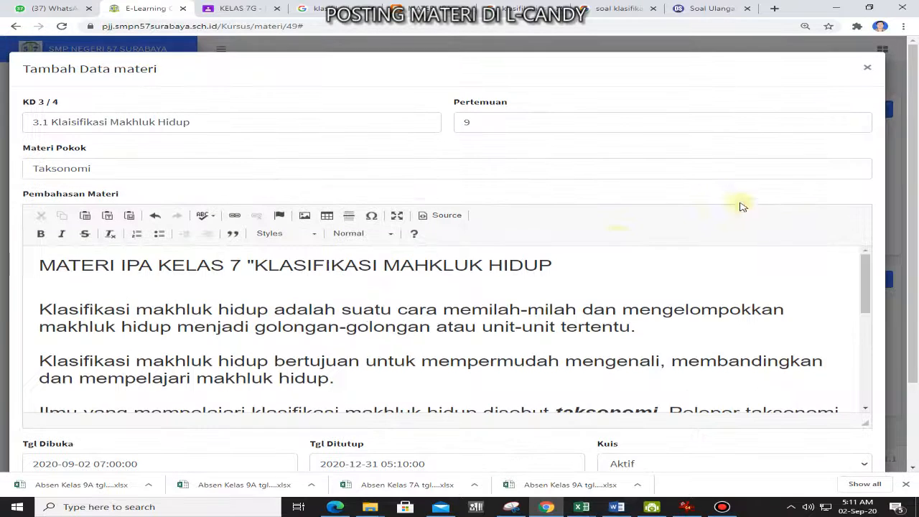
scroll(646, 271, down, 5)
scroll(646, 271, down, 1)
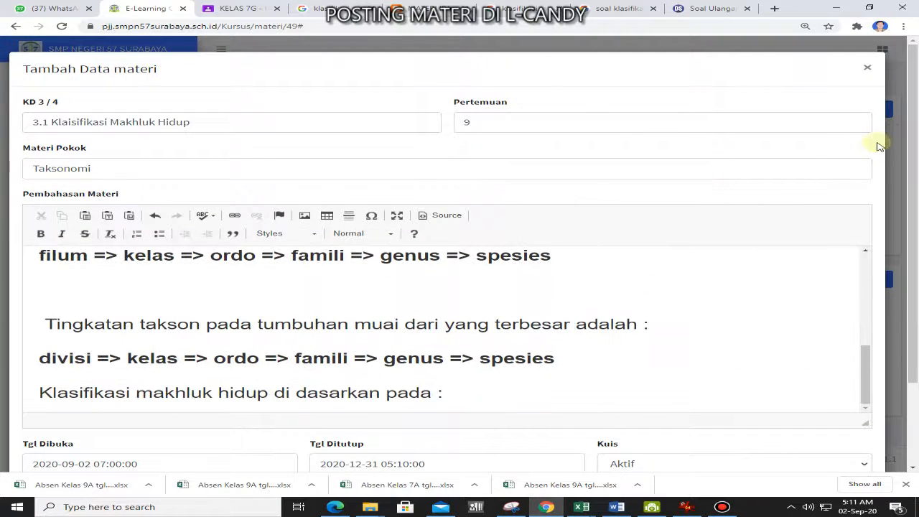
click(867, 69)
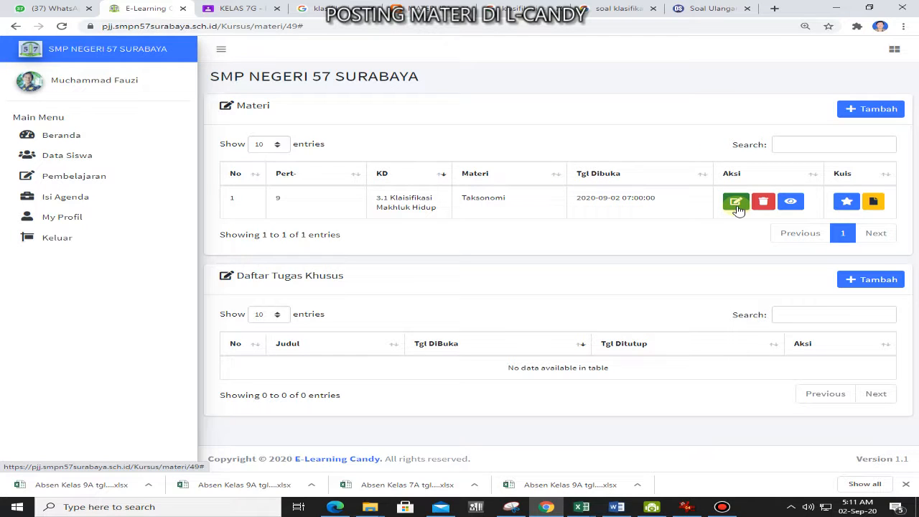
click(790, 202)
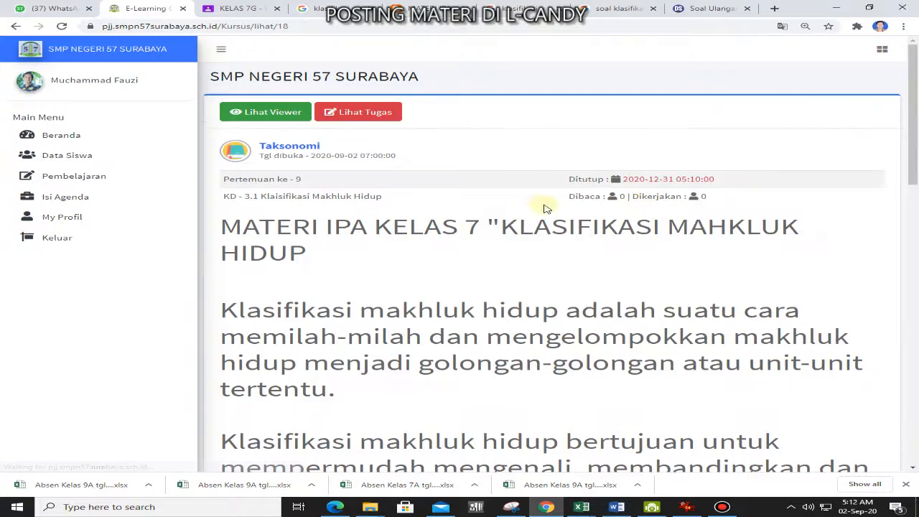
- Read through the Taksonomi material page, check its list of viewers, and return to the material page
scroll(416, 214, down, 3)
scroll(416, 214, down, 10)
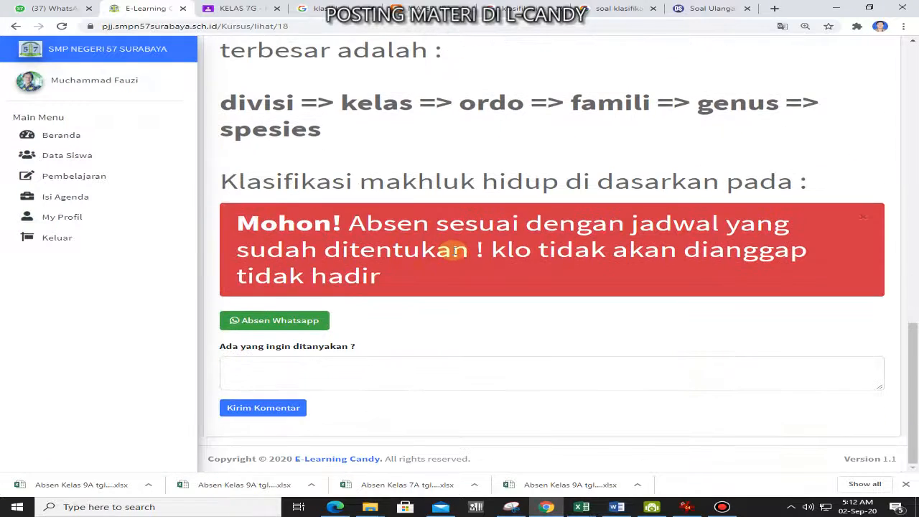
scroll(454, 251, up, 12)
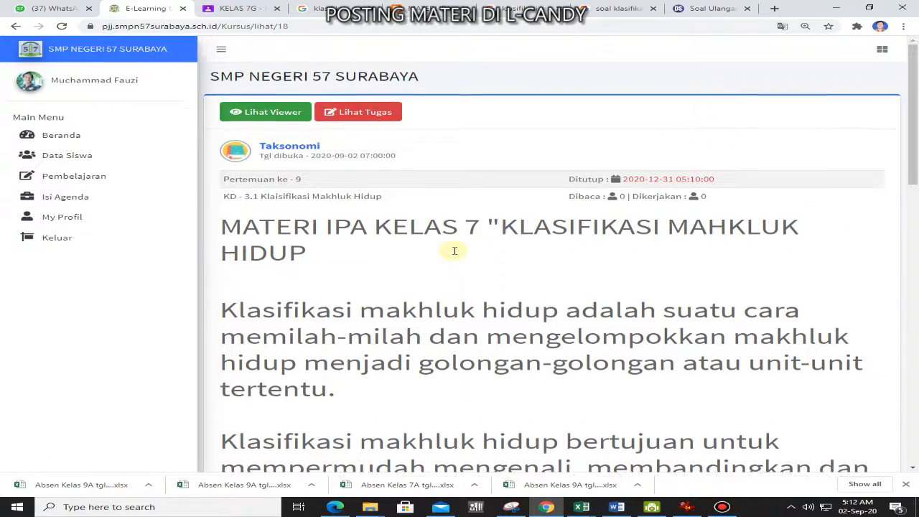
click(272, 114)
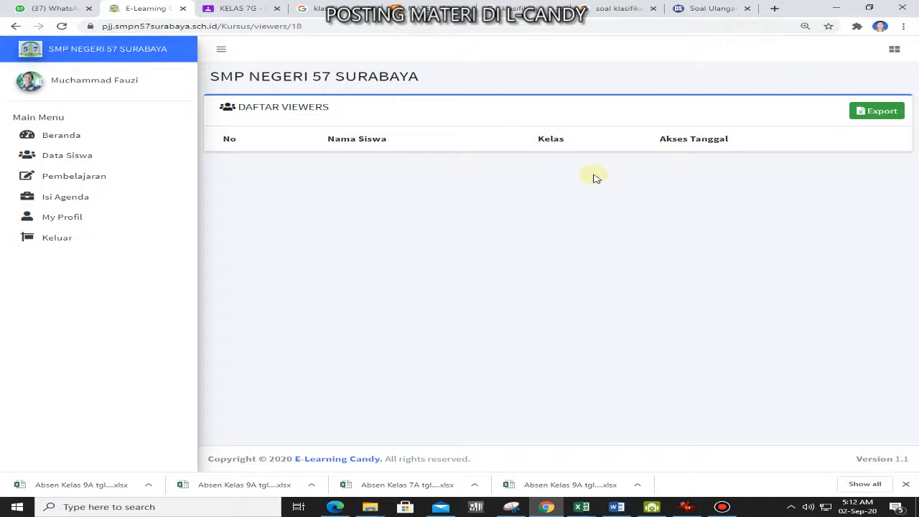
click(16, 27)
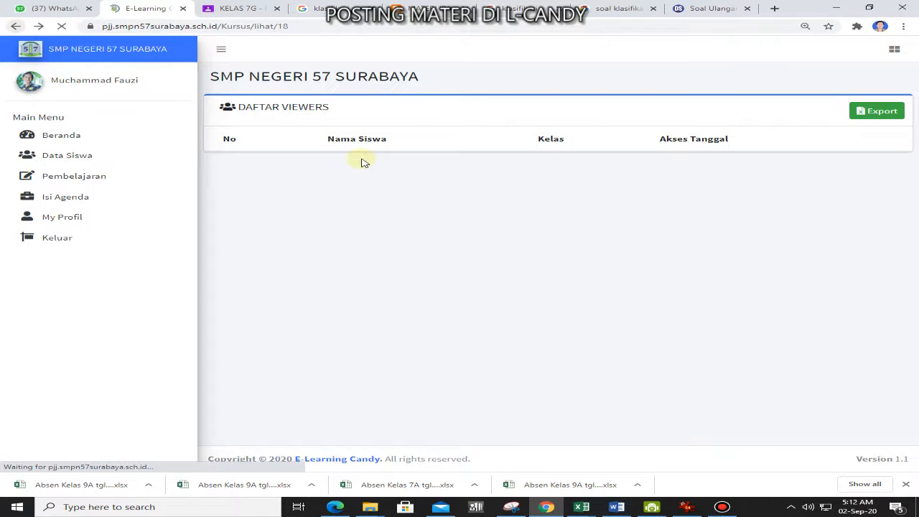
- Check the Taksonomi material's list of submitted tasks and its quiz score list, returning to the material list
click(353, 119)
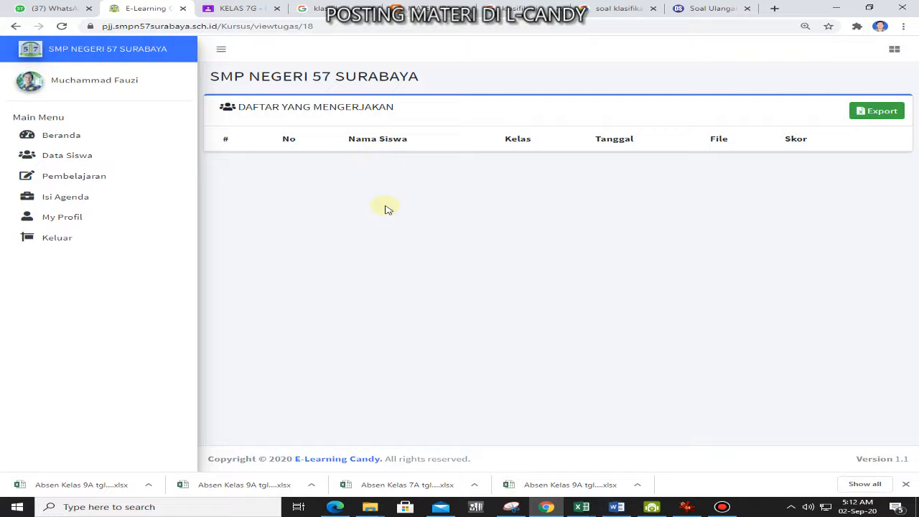
click(15, 26)
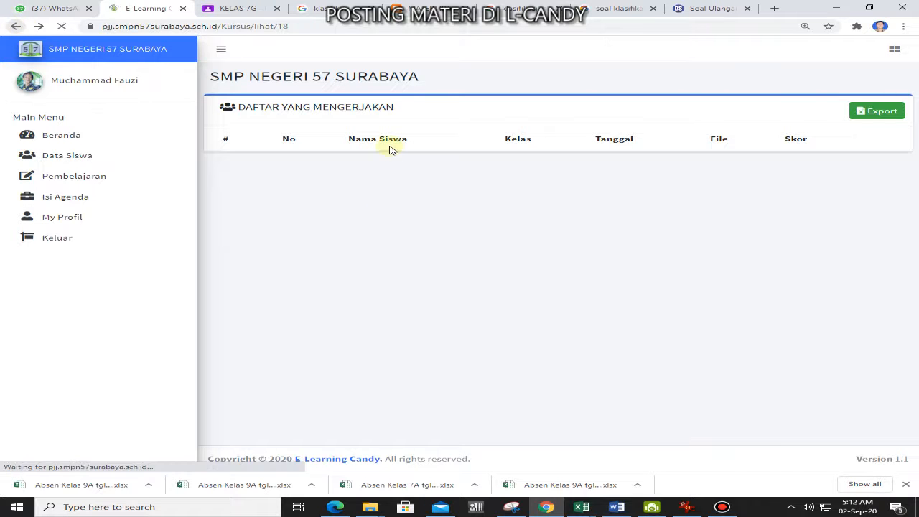
click(15, 25)
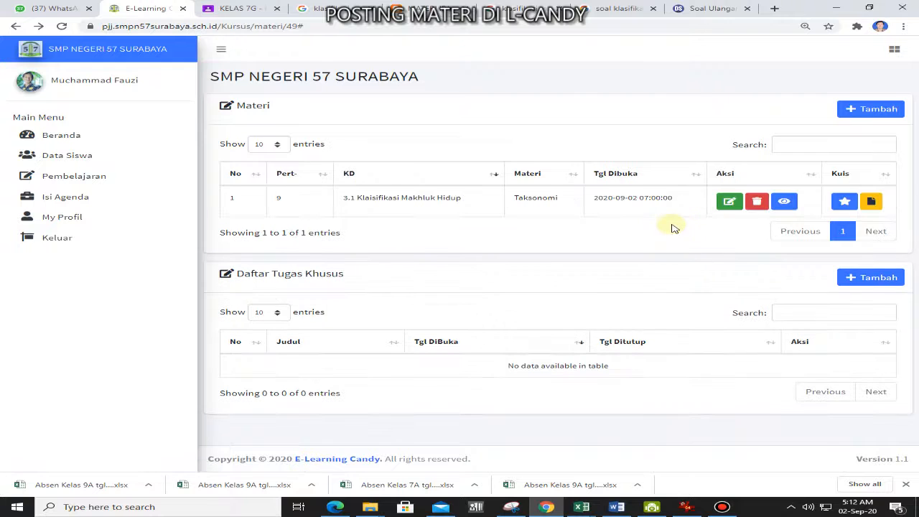
click(844, 204)
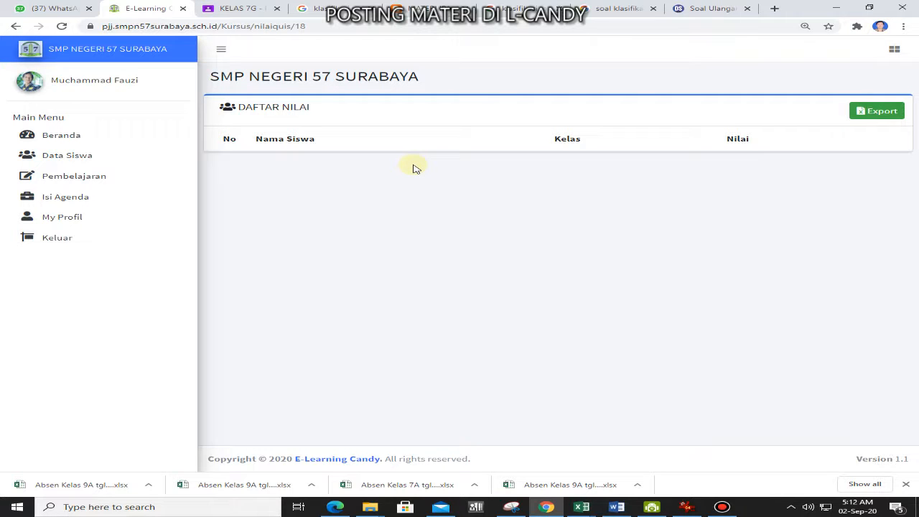
click(16, 27)
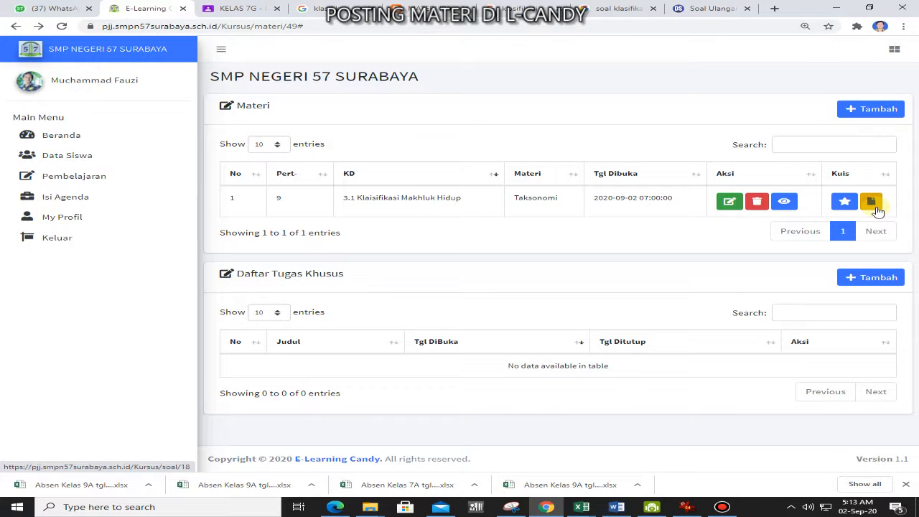
- Start a new Taksonomi quiz question with question 1 and its choices a to d copied from the dapursoal.com page
click(875, 207)
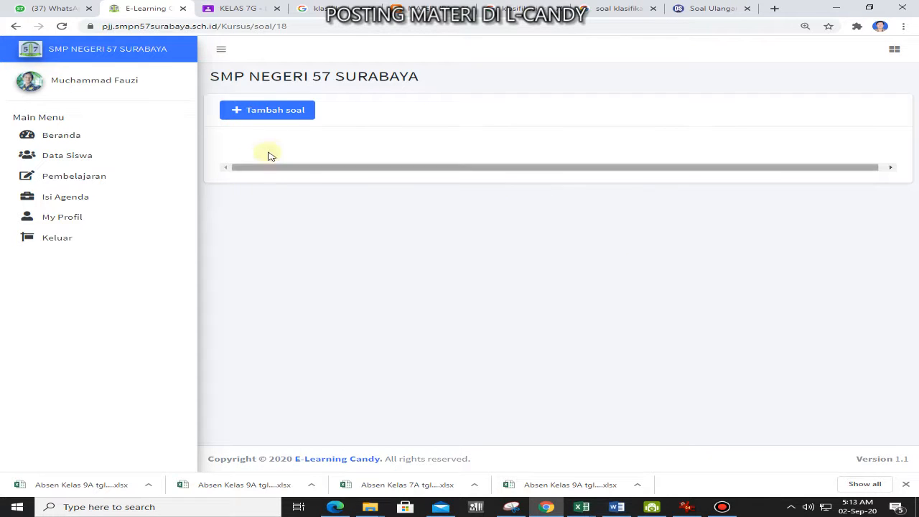
click(288, 115)
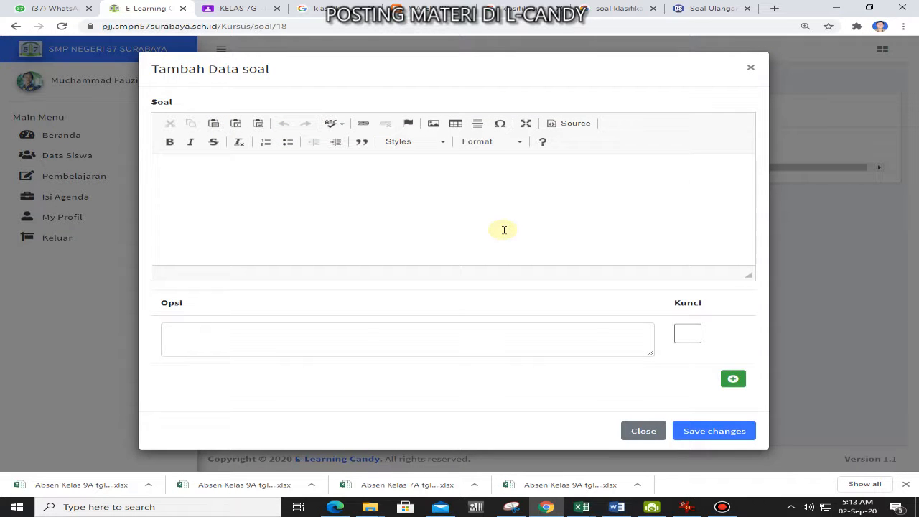
click(697, 13)
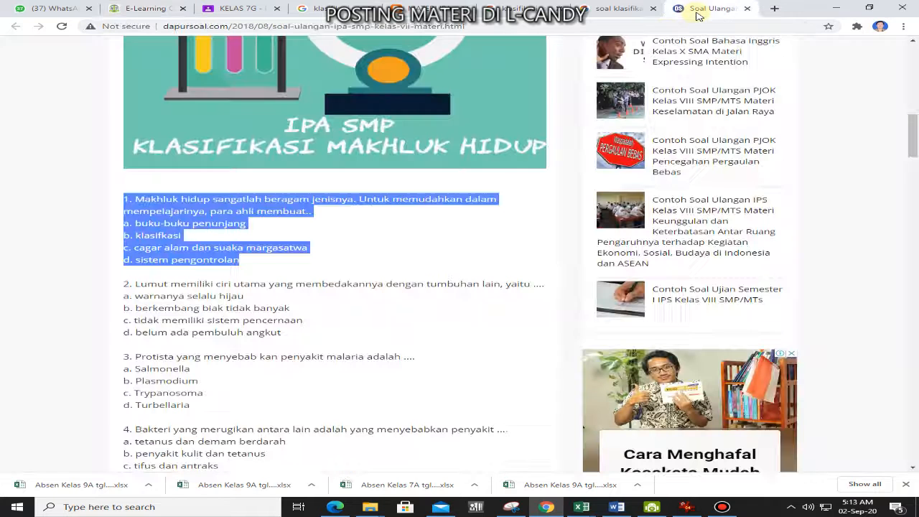
click(347, 227)
drag(137, 199, 301, 265)
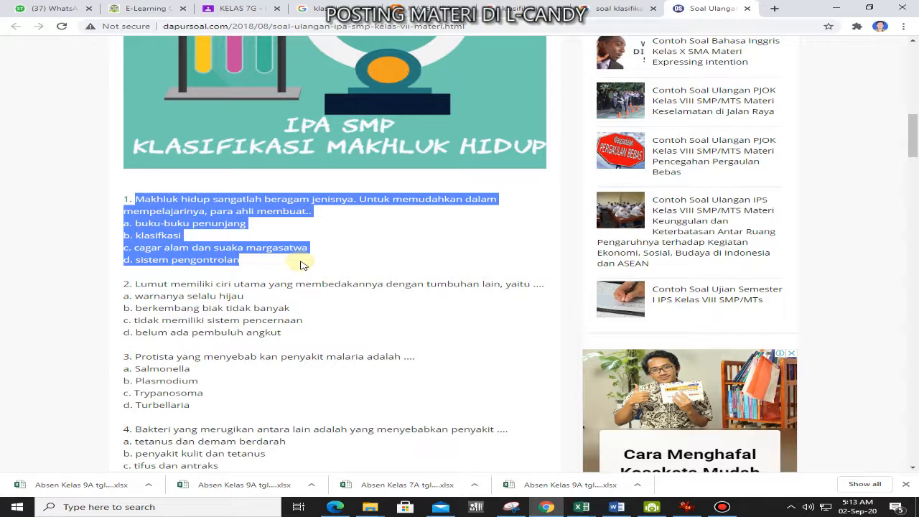
click(130, 7)
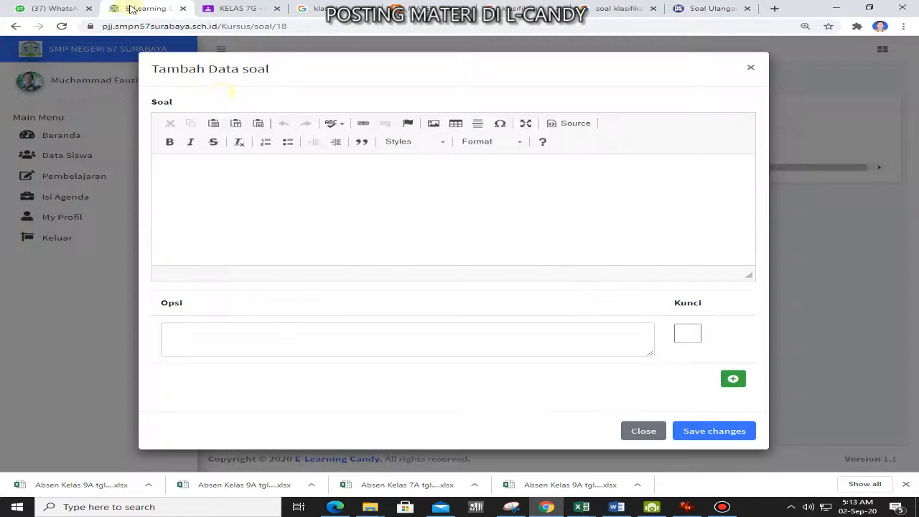
click(209, 165)
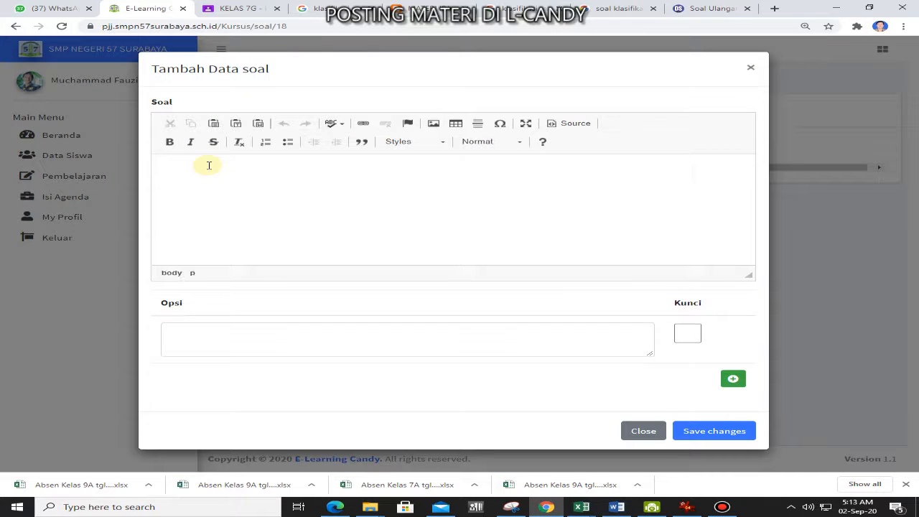
text(Makhluk hidup sangatlah beragam jenisnya. Untuk memudahkan dalam mempelajarinya, para ahli membuat.. a. buku-buku penunjang b. klasifikasi c. cagar alam dan suaka margasatwa d. sistem pengontrolan)
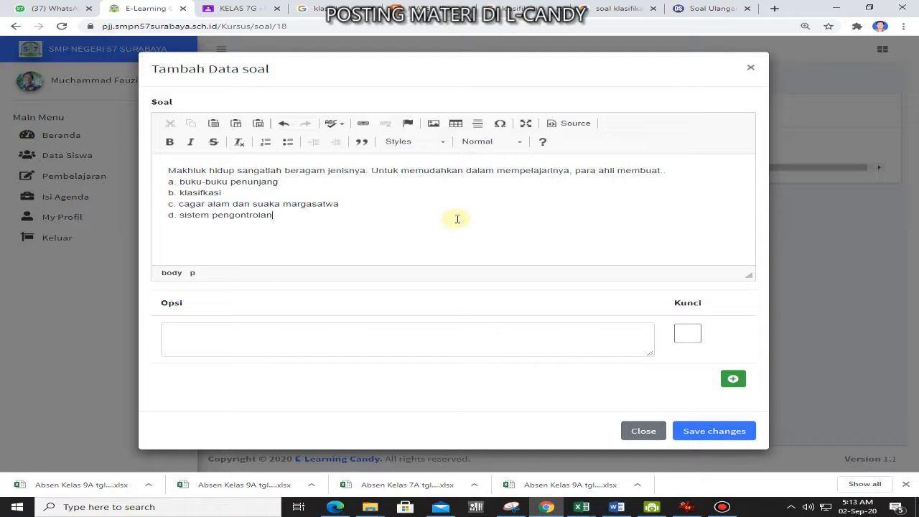
- Add four answer options a, b, c and d to the Makhluk hidup question
click(500, 343)
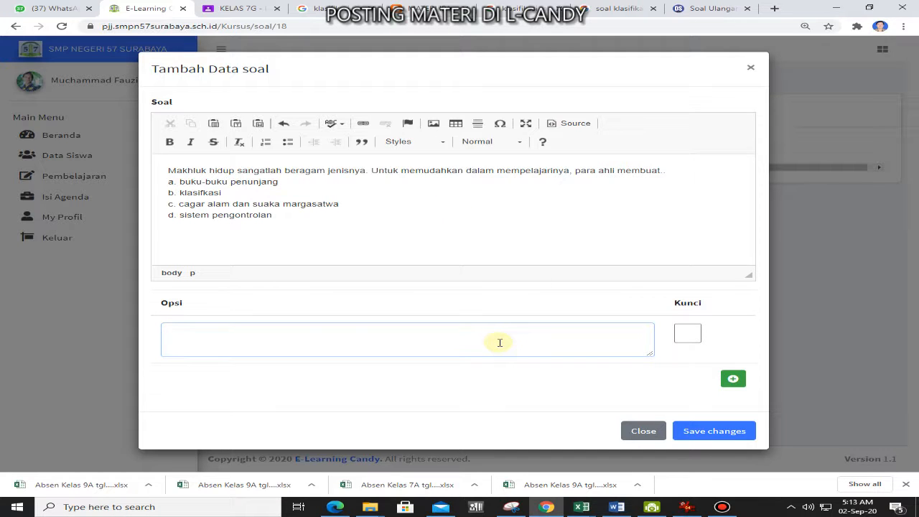
text(a)
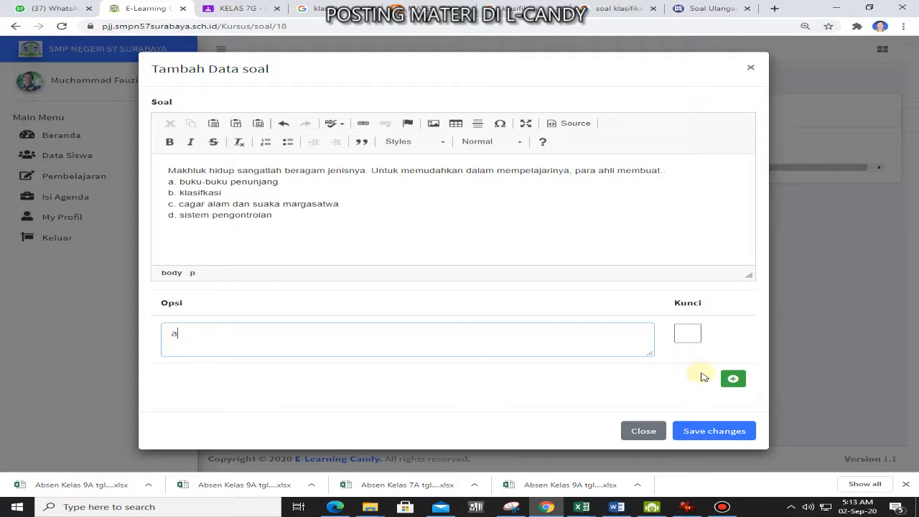
click(733, 380)
click(365, 383)
text(b)
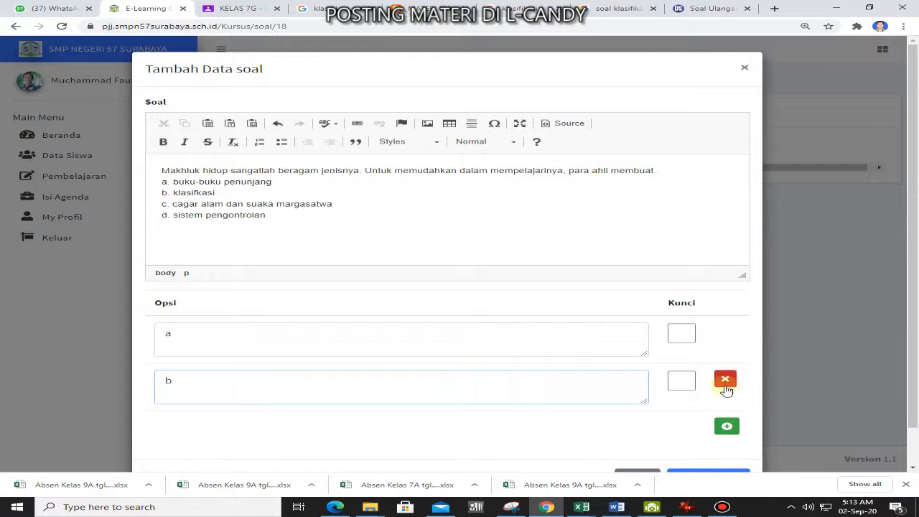
click(725, 427)
scroll(476, 383, down, 1)
click(437, 351)
text(c)
click(727, 386)
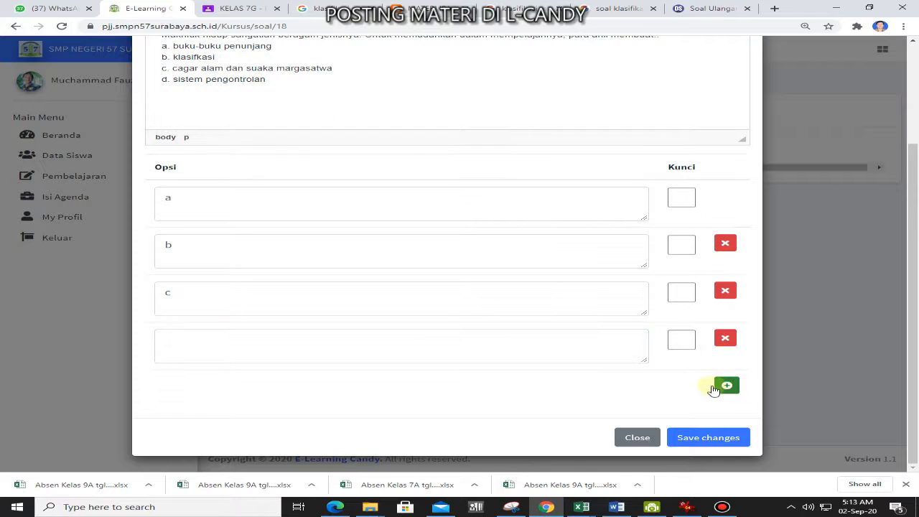
click(408, 340)
text(d)
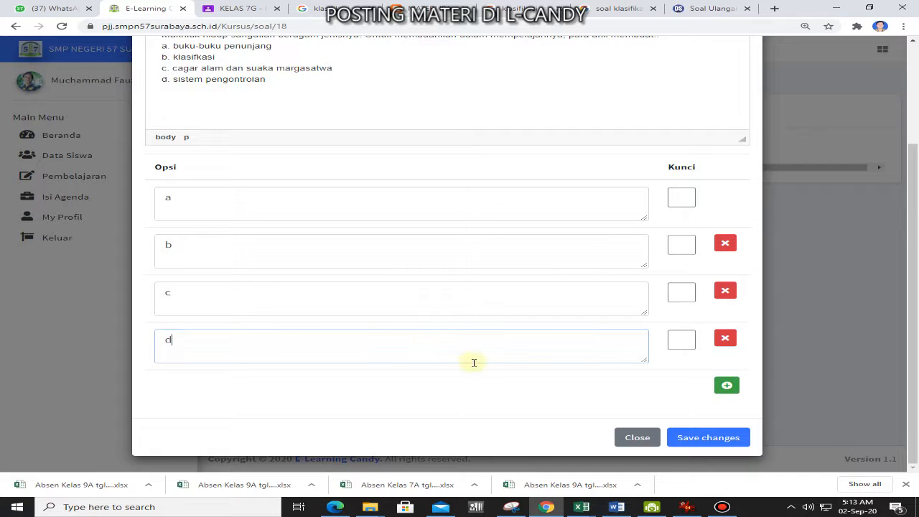
click(722, 390)
click(410, 354)
text(e)
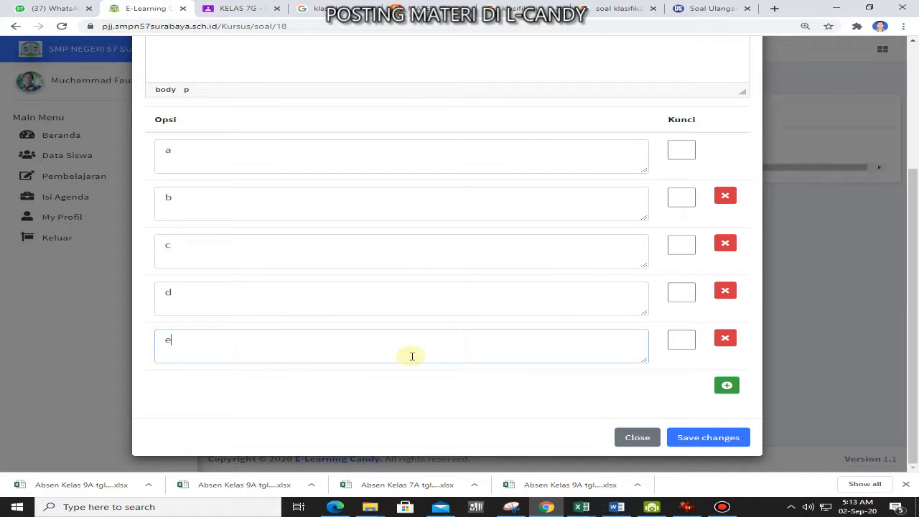
click(725, 339)
- Mark option b as the answer key and save the quiz question
scroll(419, 304, up, 2)
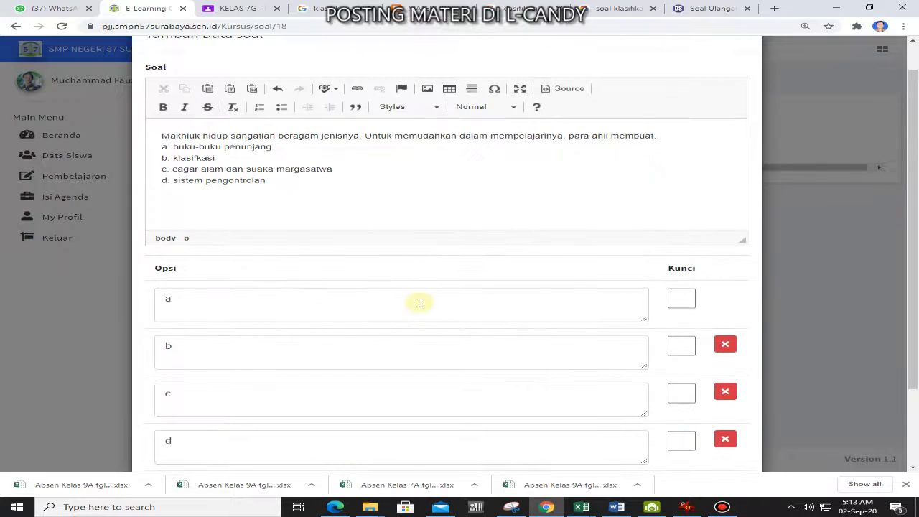
scroll(383, 279, down, 1)
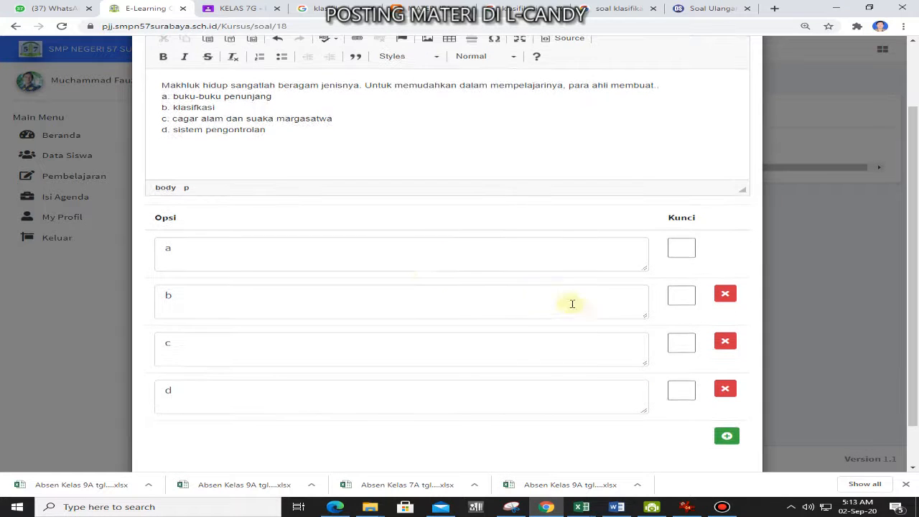
click(677, 302)
scroll(634, 299, down, 1)
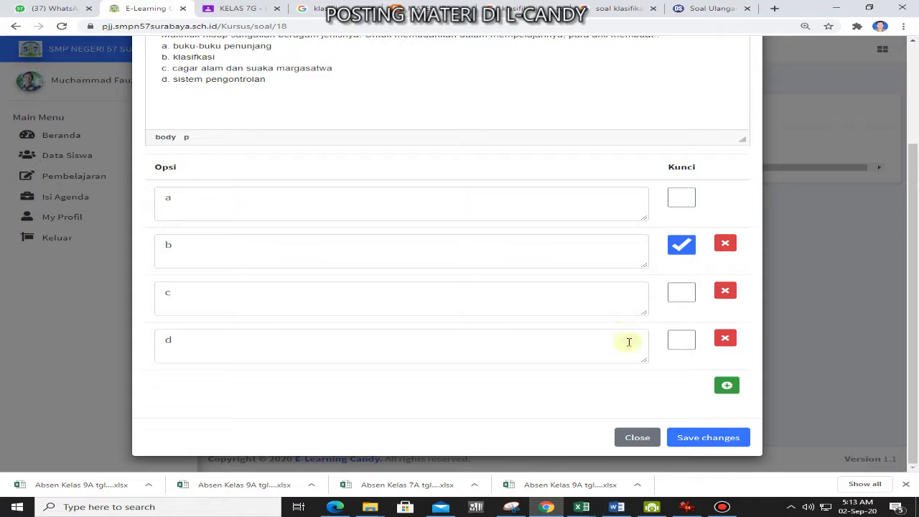
click(684, 437)
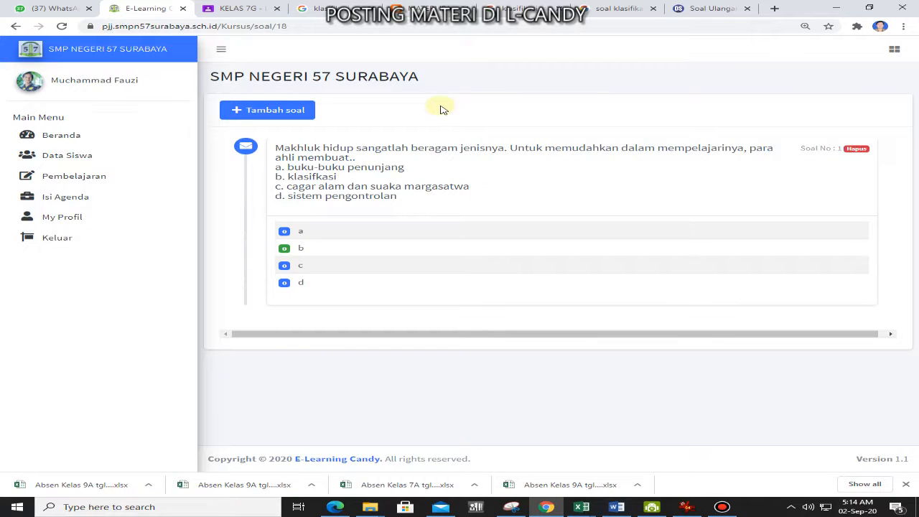
- Start another quiz question with question 2 about Lumut and its choices a to d copied from the dapursoal.com page
click(295, 115)
click(720, 7)
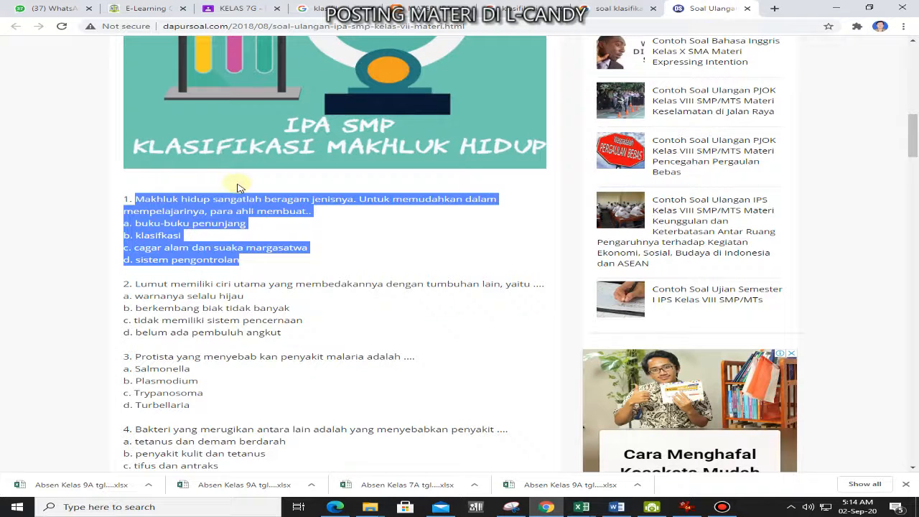
scroll(240, 186, down, 1)
scroll(292, 240, down, 2)
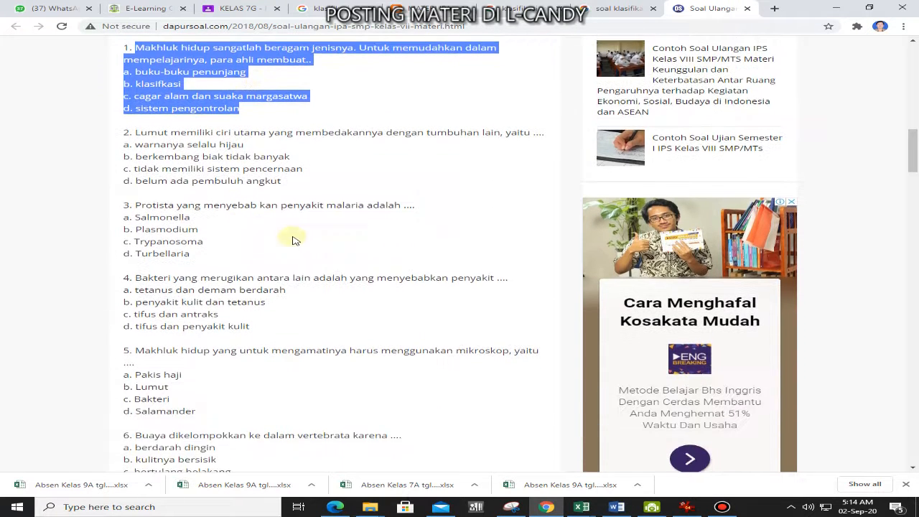
scroll(330, 240, down, 2)
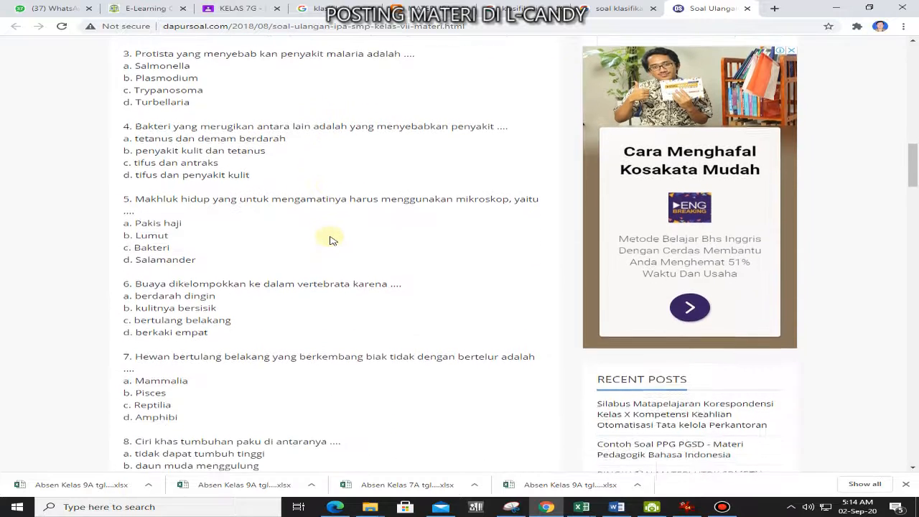
scroll(330, 240, down, 1)
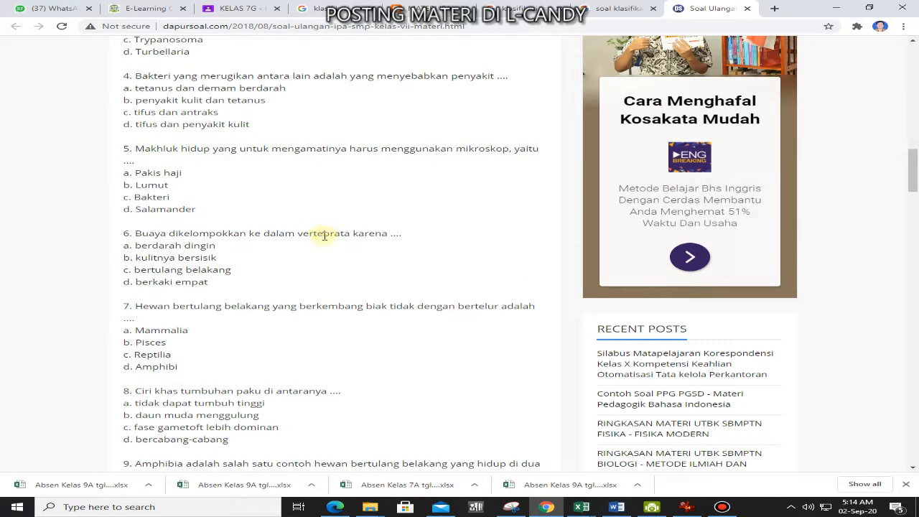
scroll(291, 271, down, 2)
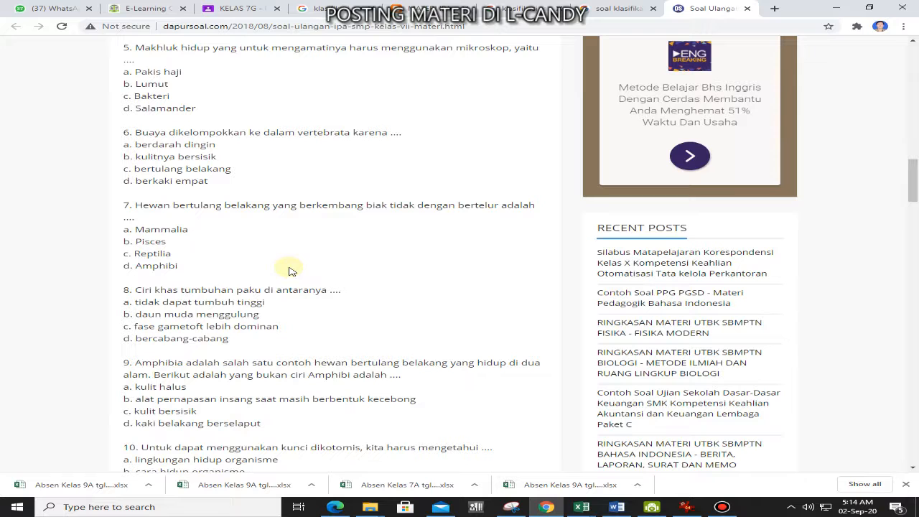
scroll(291, 271, up, 7)
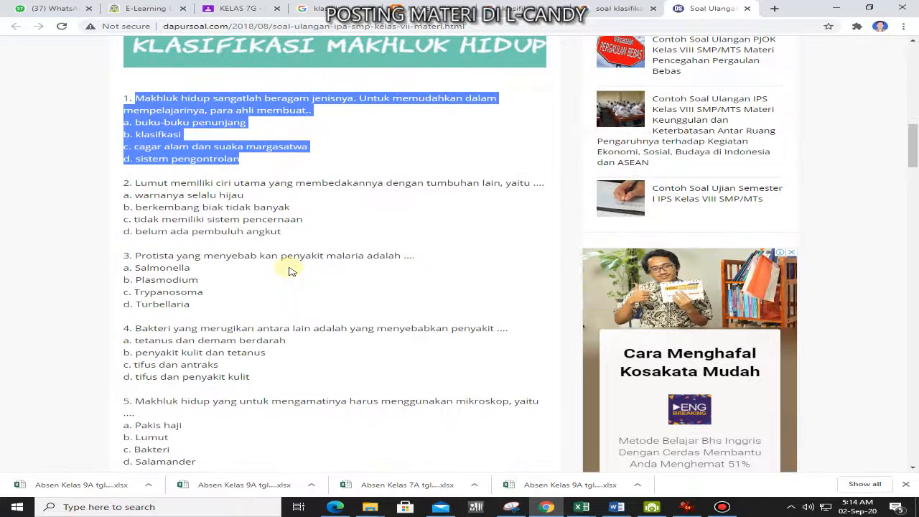
drag(137, 186, 308, 246)
key(ctrl+c)
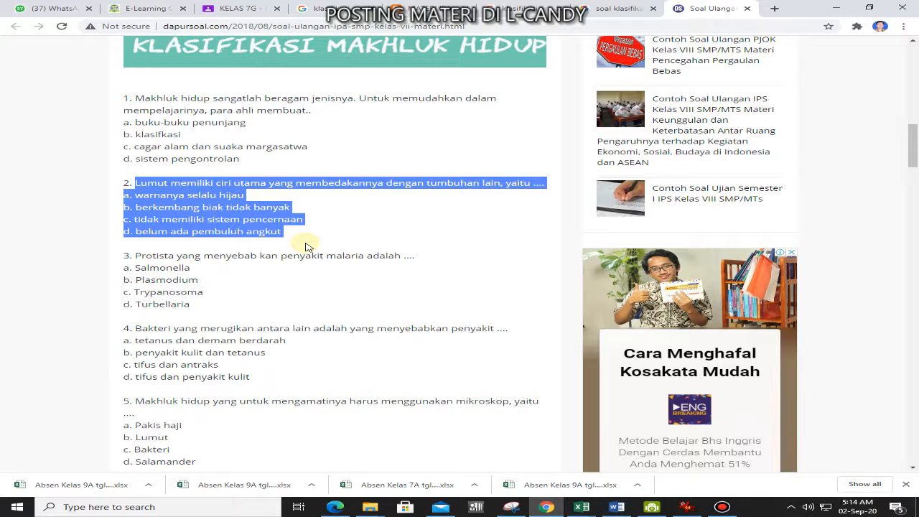
click(143, 9)
click(309, 187)
key(ctrl+v)
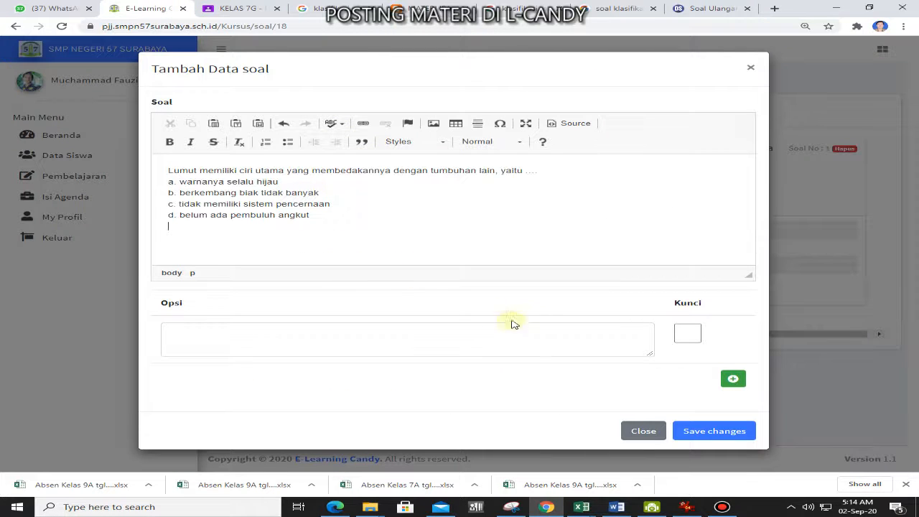
- Add four answer options a, b, c and d to the Lumut question
click(622, 338)
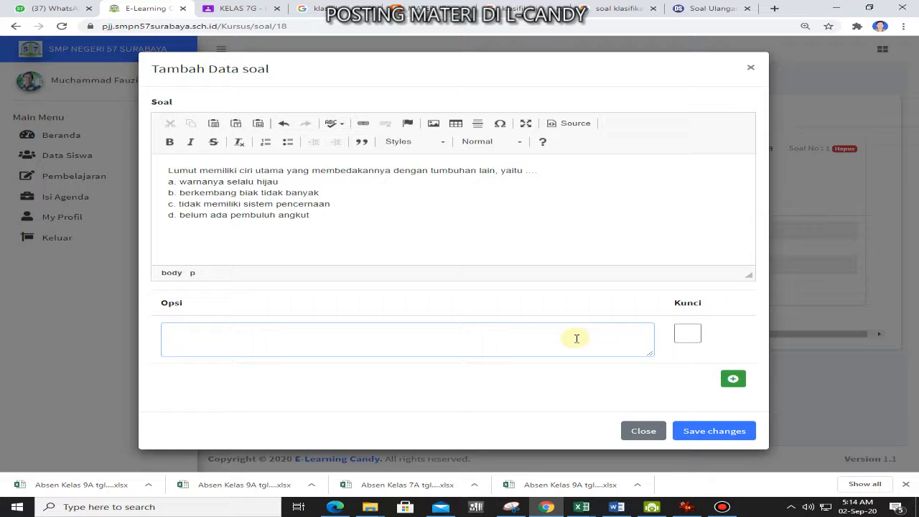
text(a)
click(731, 380)
click(409, 387)
text(b)
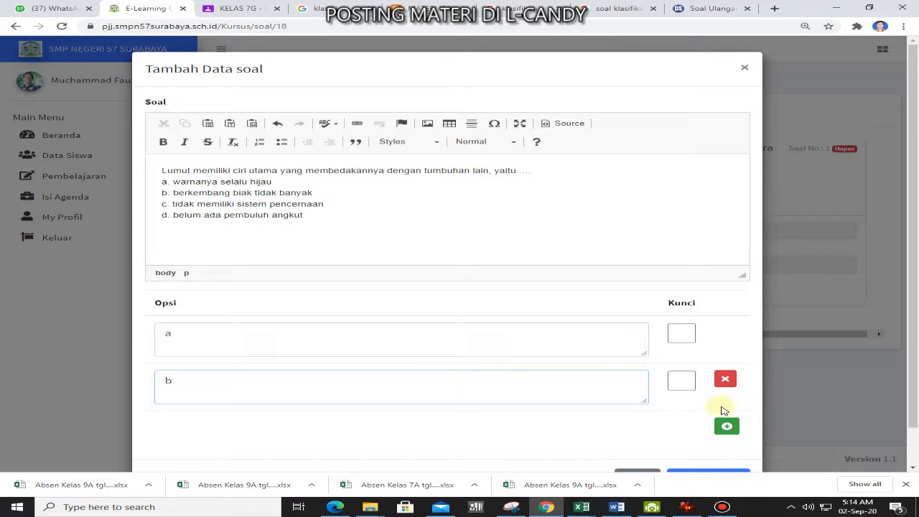
click(727, 425)
click(387, 428)
text(c)
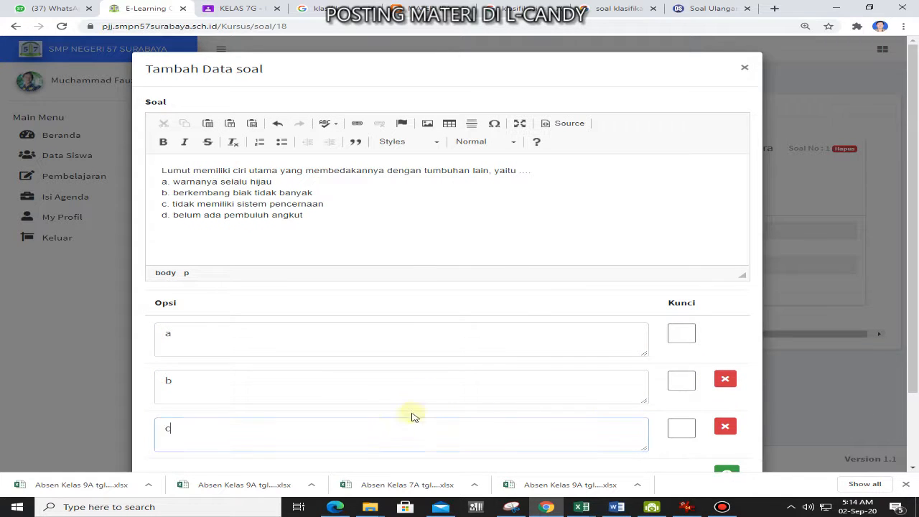
scroll(467, 416, down, 2)
click(725, 386)
scroll(646, 392, down, 1)
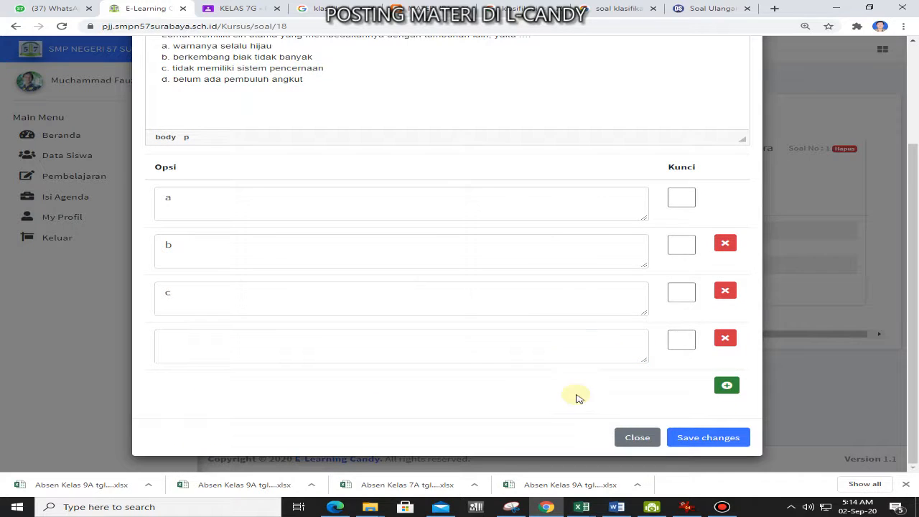
click(422, 349)
text(d)
- Mark option d as the answer key of the Lumut question and save it
scroll(351, 273, up, 2)
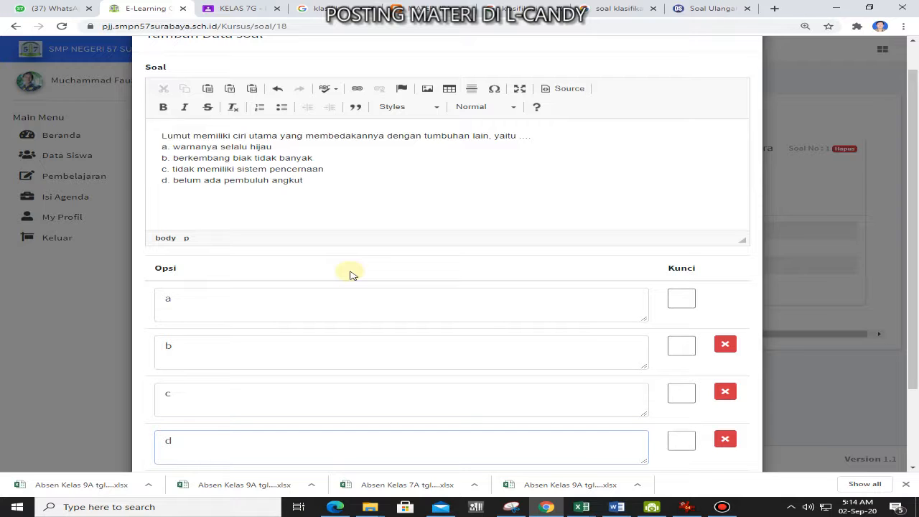
scroll(351, 273, down, 2)
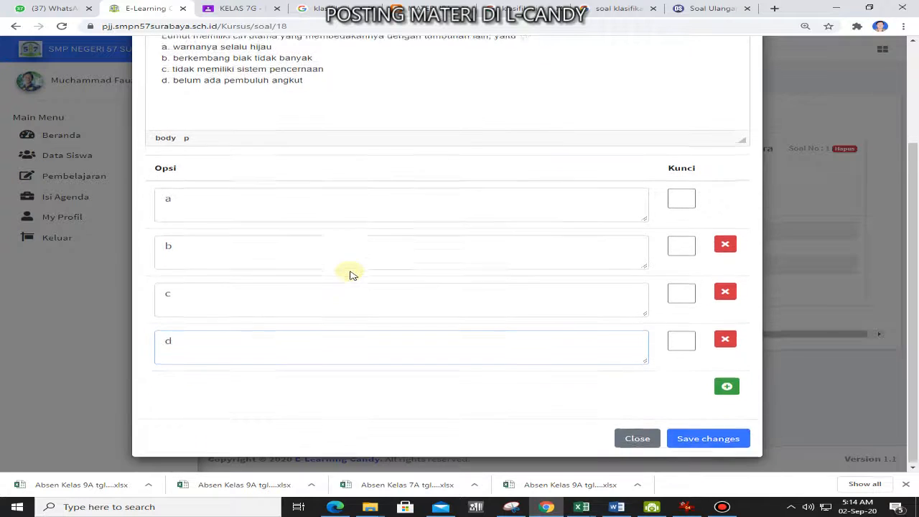
click(679, 343)
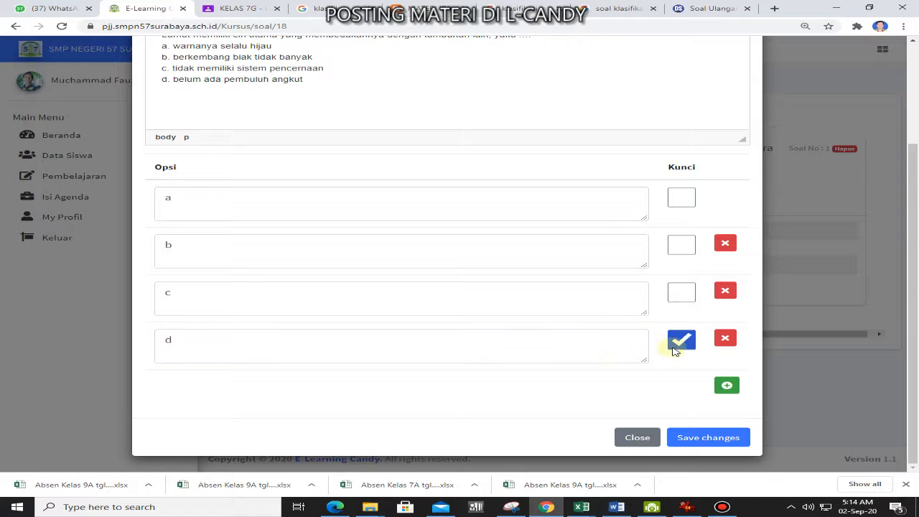
click(690, 437)
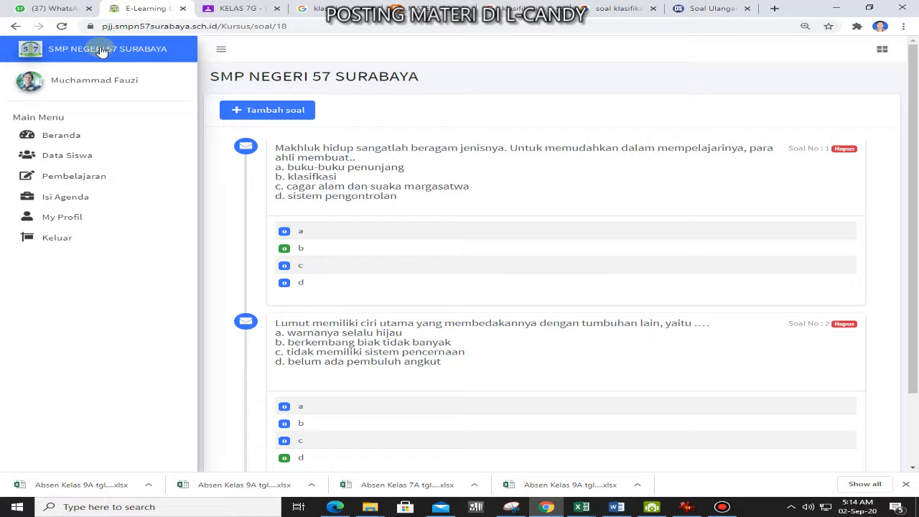
- Return to the class material page and open the form for a new task under Daftar Tugas Khusus
click(14, 27)
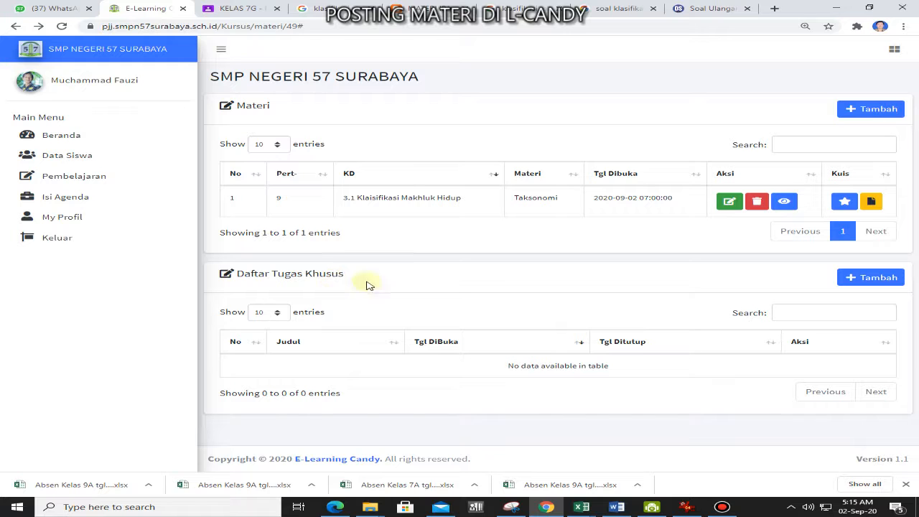
click(874, 284)
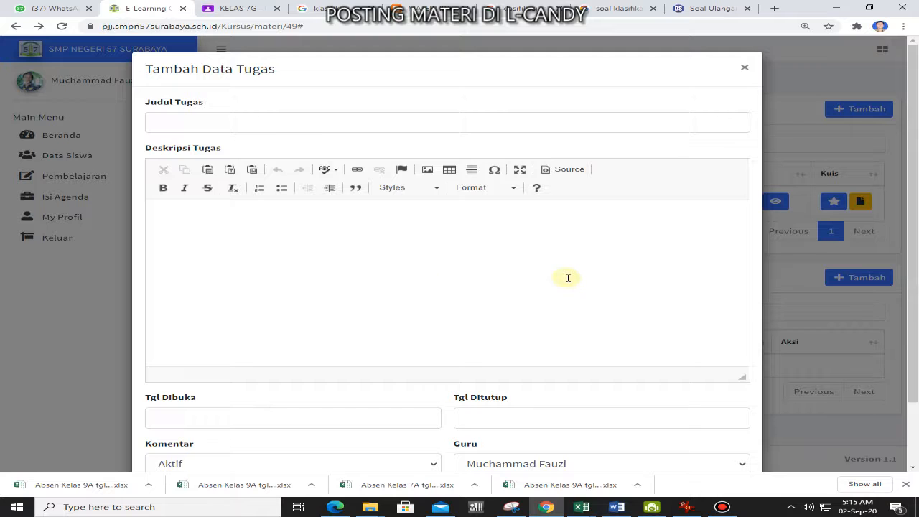
scroll(431, 294, down, 2)
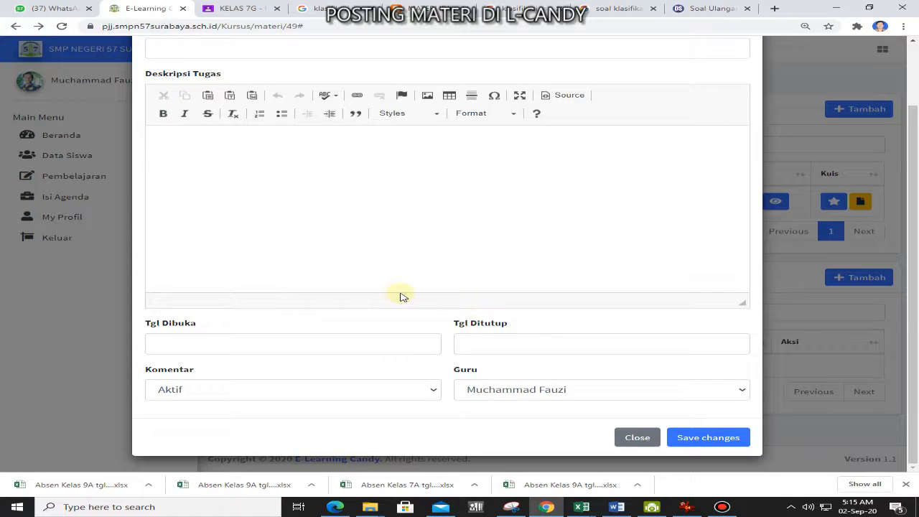
scroll(400, 296, up, 2)
scroll(401, 296, up, 1)
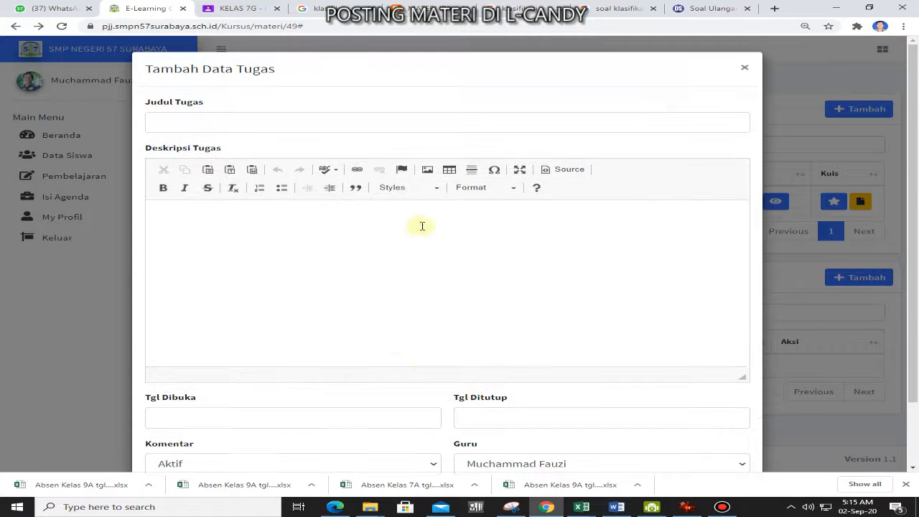
click(464, 125)
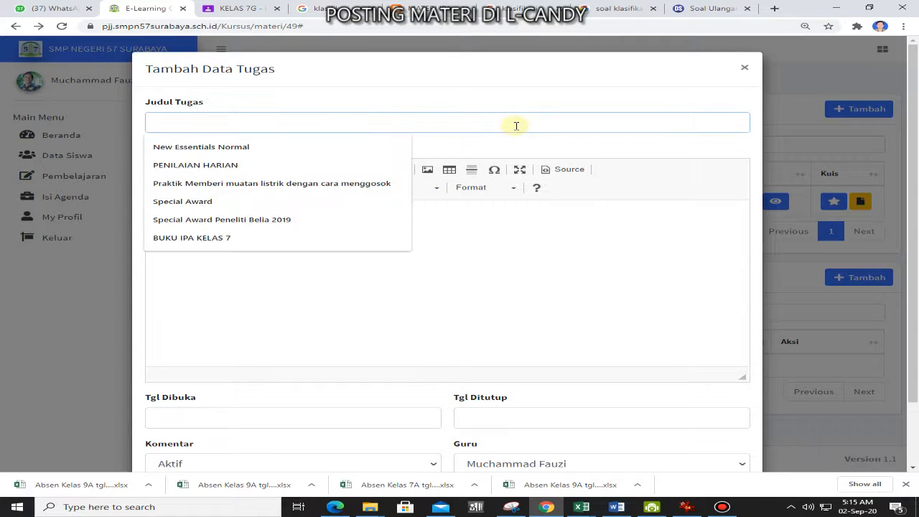
text(Buatlah )
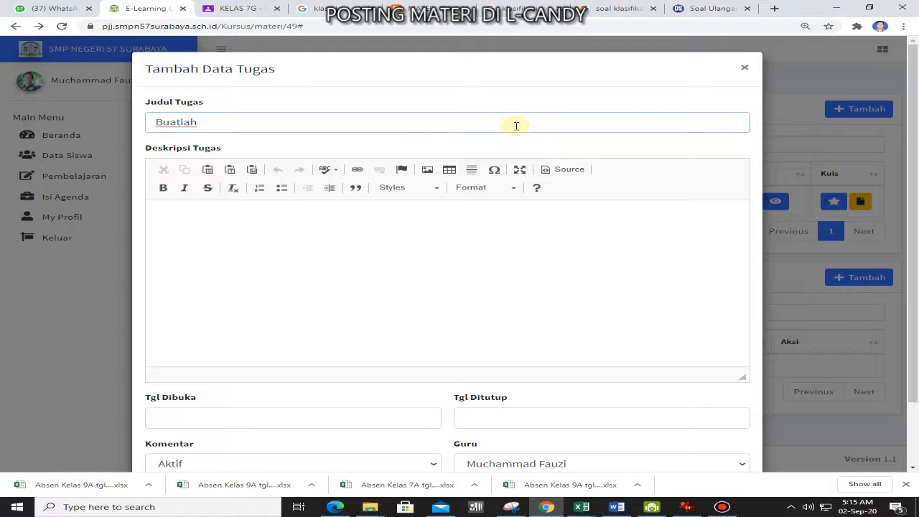
text(Mind Maping Klasifikasi Mkah)
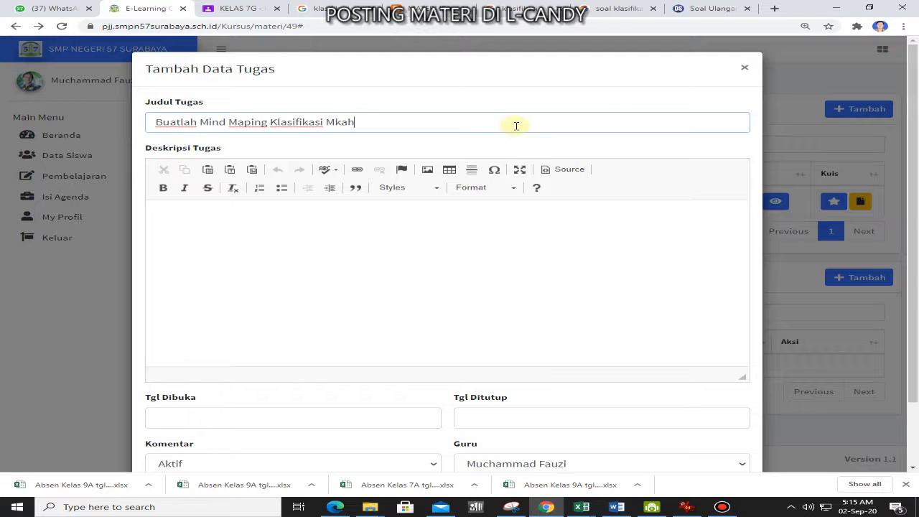
key(BackSpace)
key(BackSpace)
key(BackSpace)
key(BackSpace)
key(BackSpace)
key(BackSpace)
key(BackSpace)
key(BackSpace)
key(BackSpace)
key(BackSpace)
key(BackSpace)
key(BackSpace)
key(BackSpace)
key(BackSpace)
key(BackSpace)
key(BackSpace)
key(BackSpace)
key(BackSpace)
key(BackSpace)
key(BackSpace)
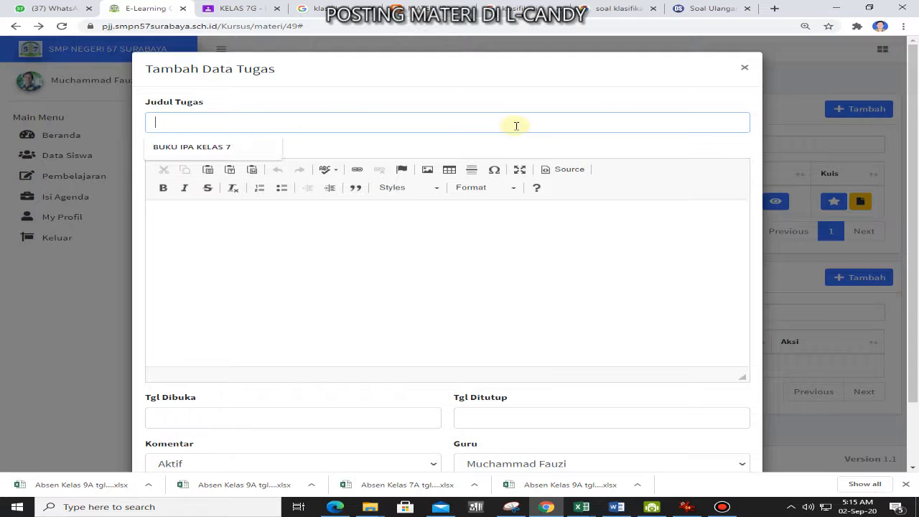
- Title the task "Mind Maping Klasifikasi MH" and enter the description "Buatlah Mind Maping Klasifikasi Makhluk Hidup"
text(Mind Maping Klasifikasi MH)
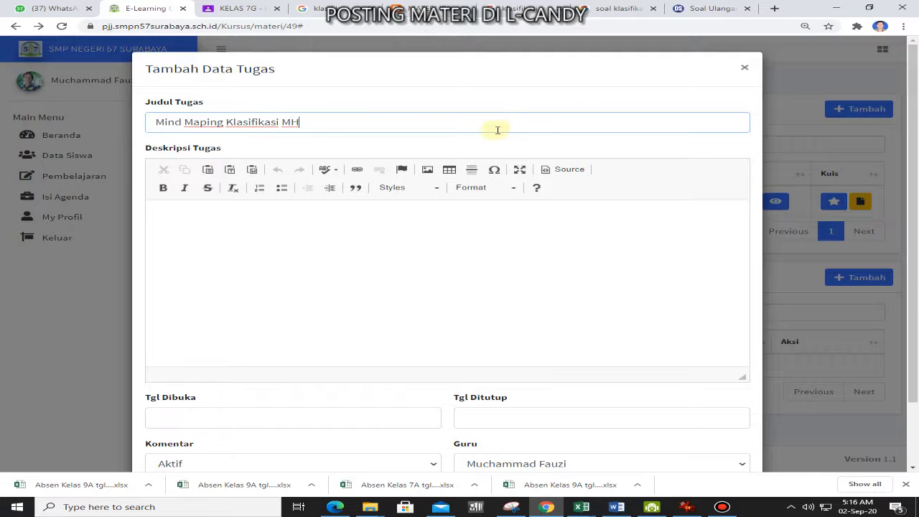
click(432, 228)
text(b)
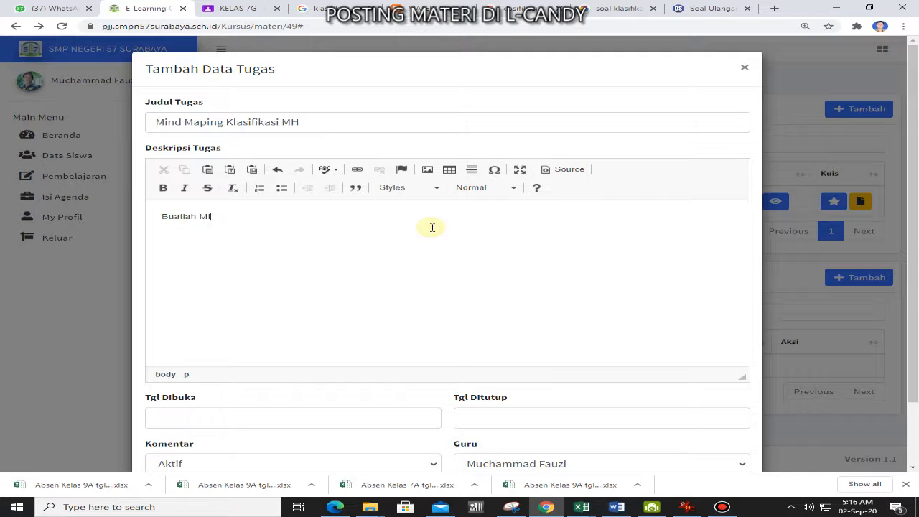
text(uatlah Mind Maping Klasifikas)
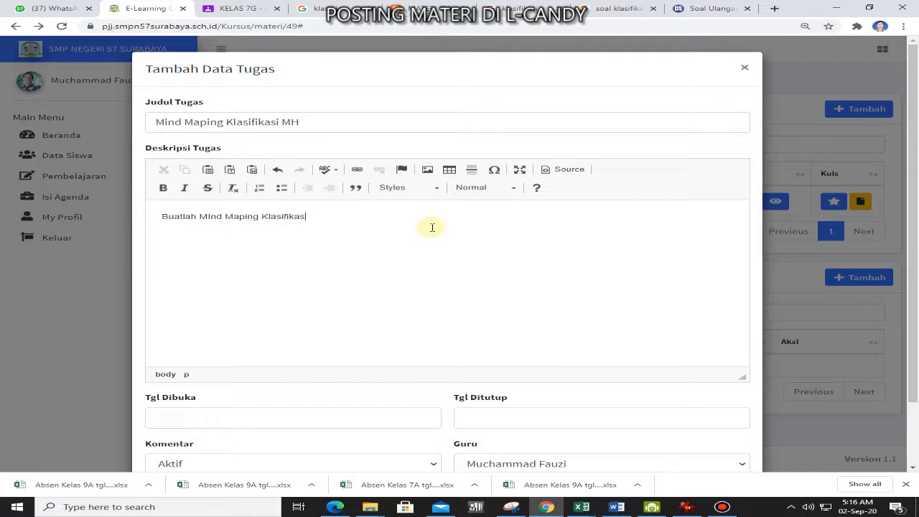
text(i Makhluk Hidup)
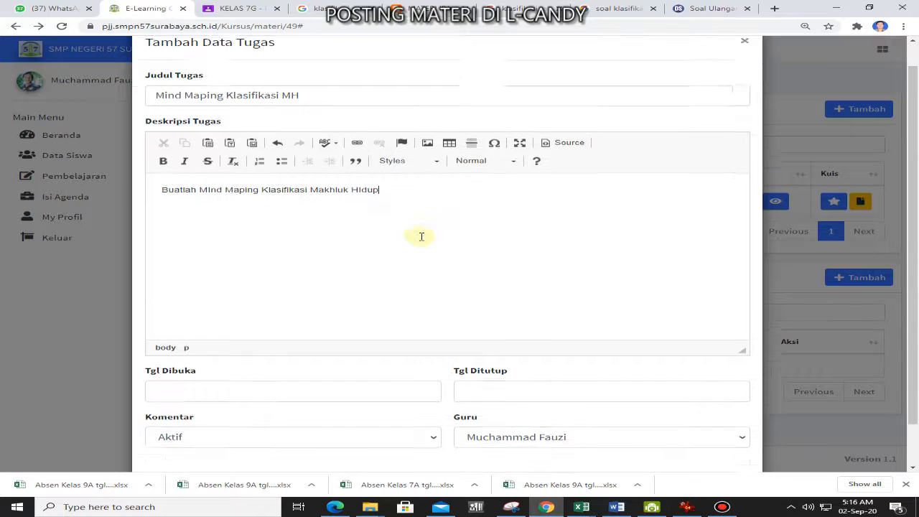
scroll(409, 273, down, 1)
click(380, 346)
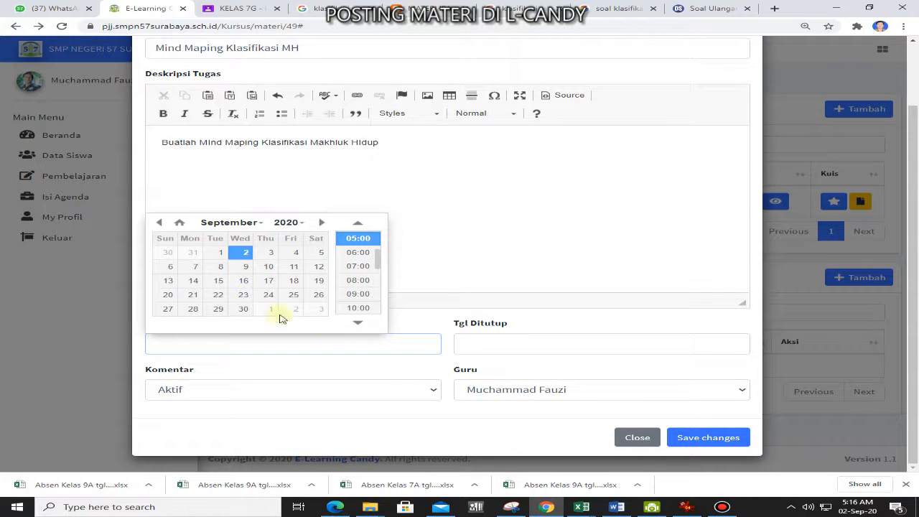
click(245, 257)
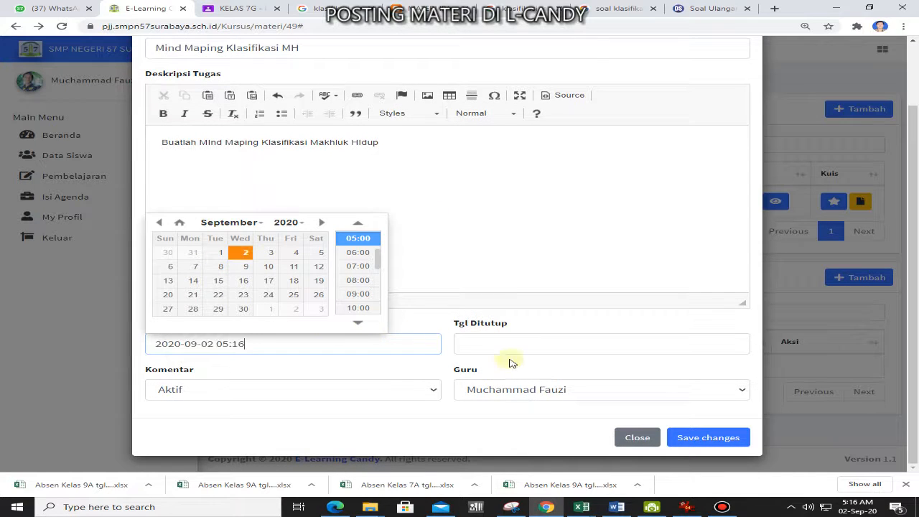
click(415, 318)
click(490, 345)
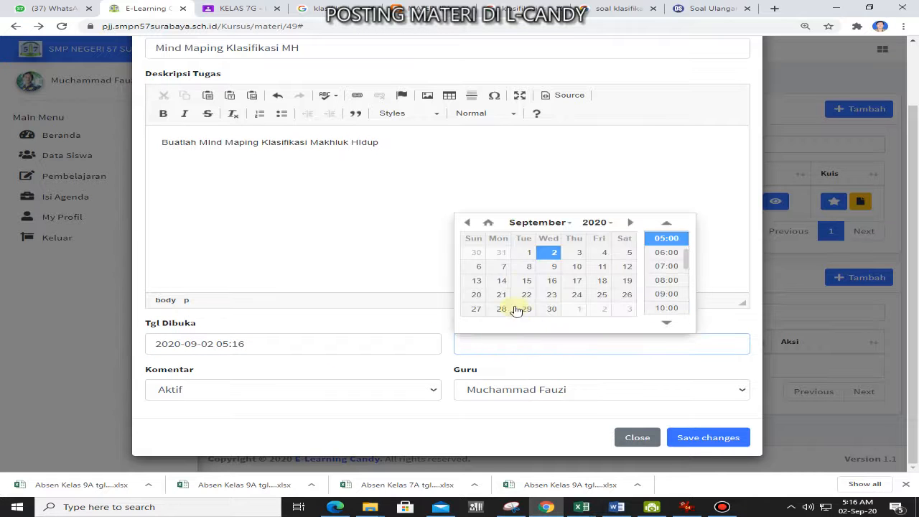
click(629, 223)
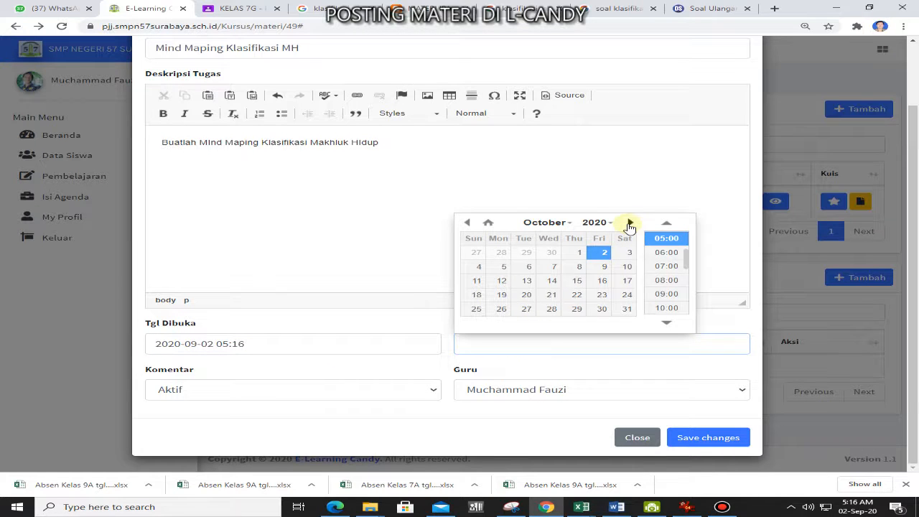
click(629, 222)
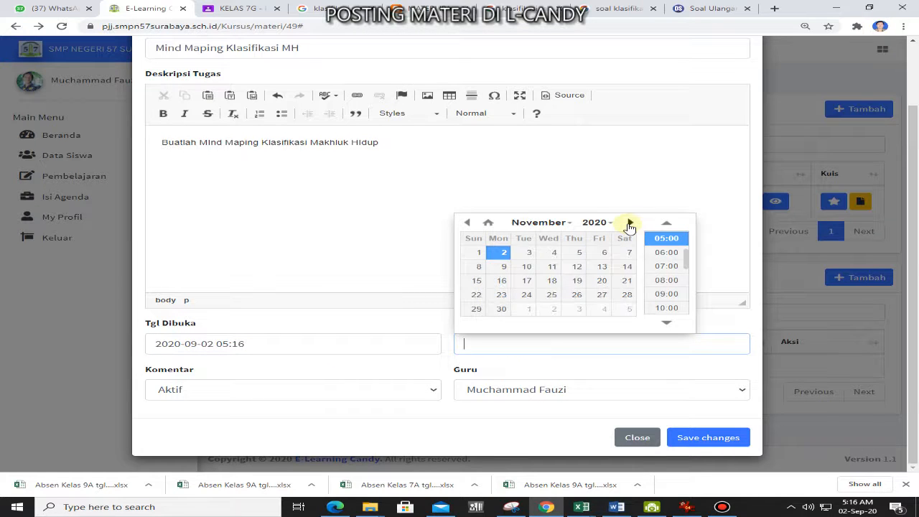
click(527, 309)
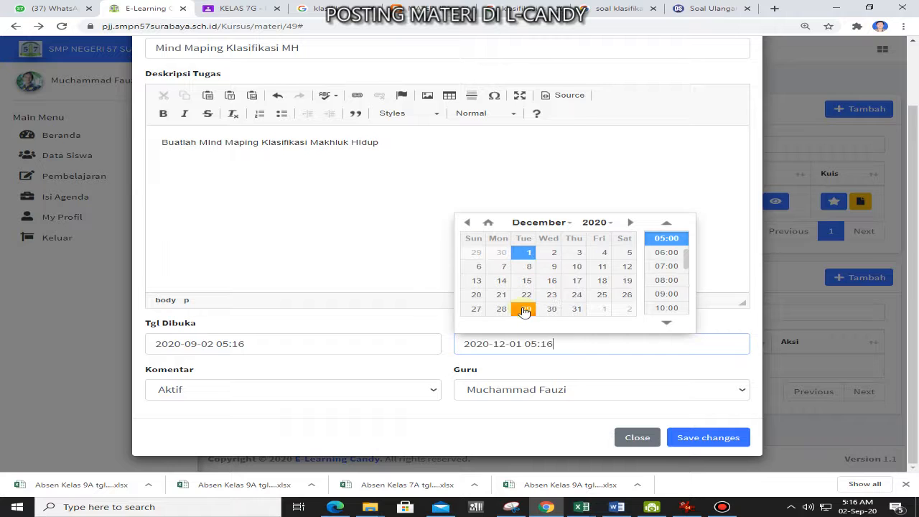
click(344, 361)
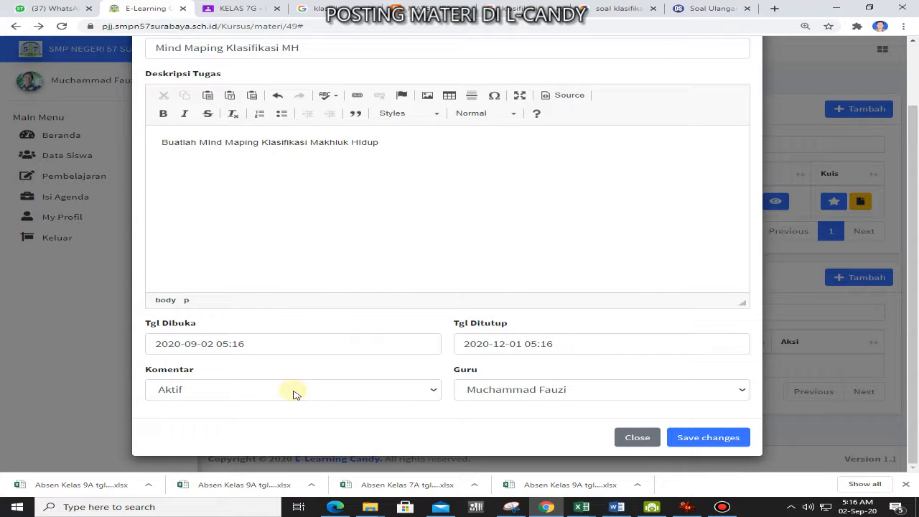
click(708, 441)
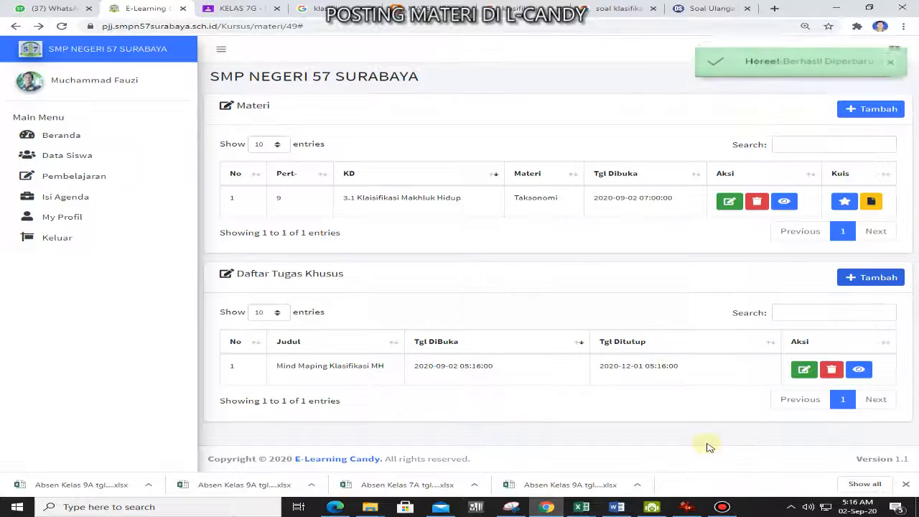